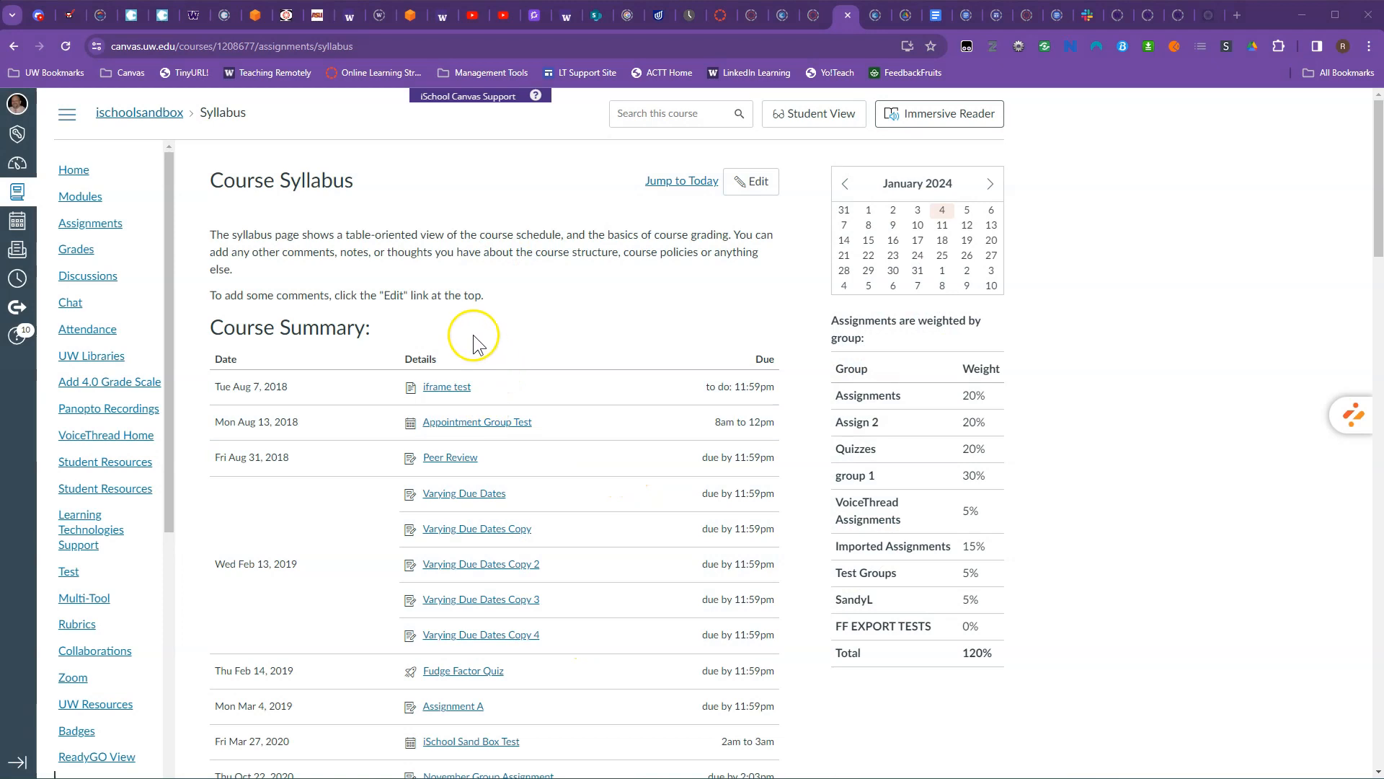
Open the course syllabus for editing and show the institutional policies available in the syllabus content tools
left_click(753, 186)
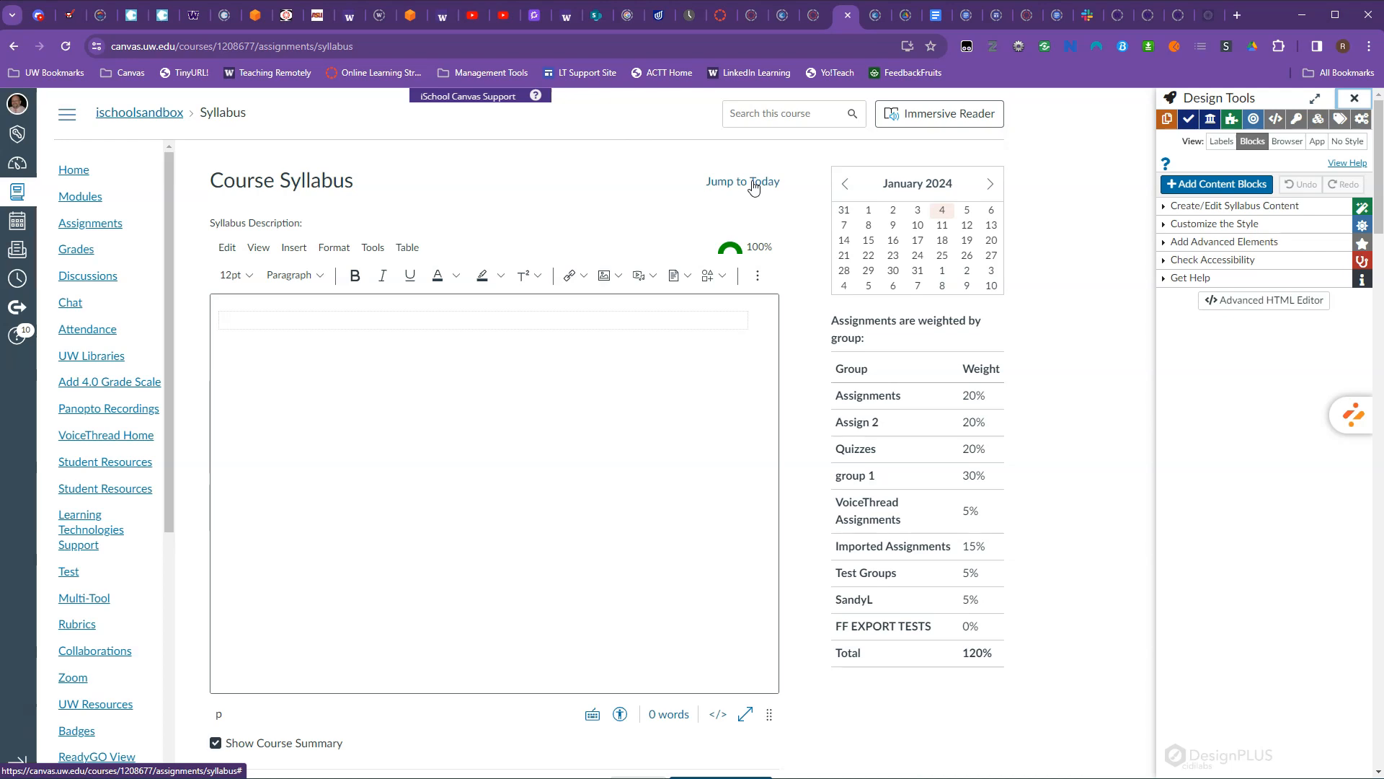
left_click(750, 188)
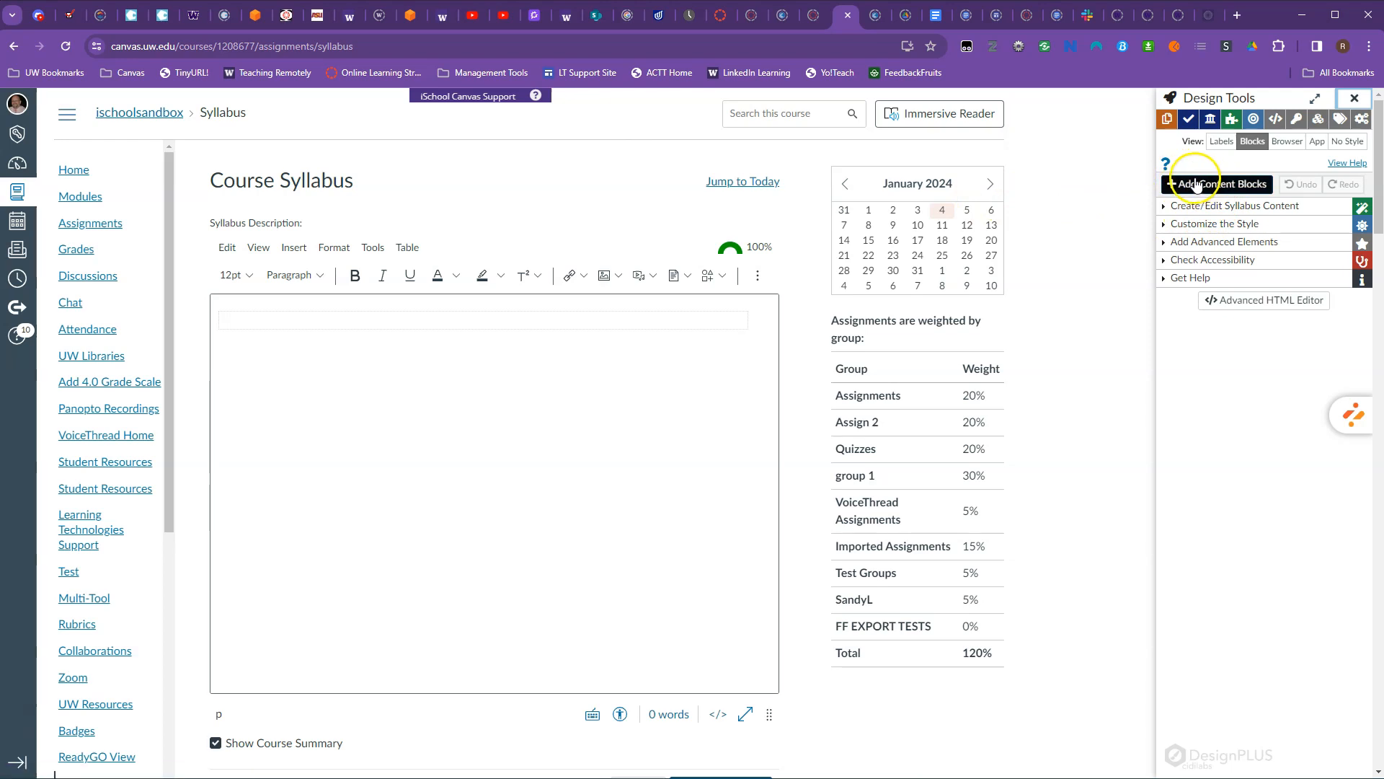
left_click(1216, 207)
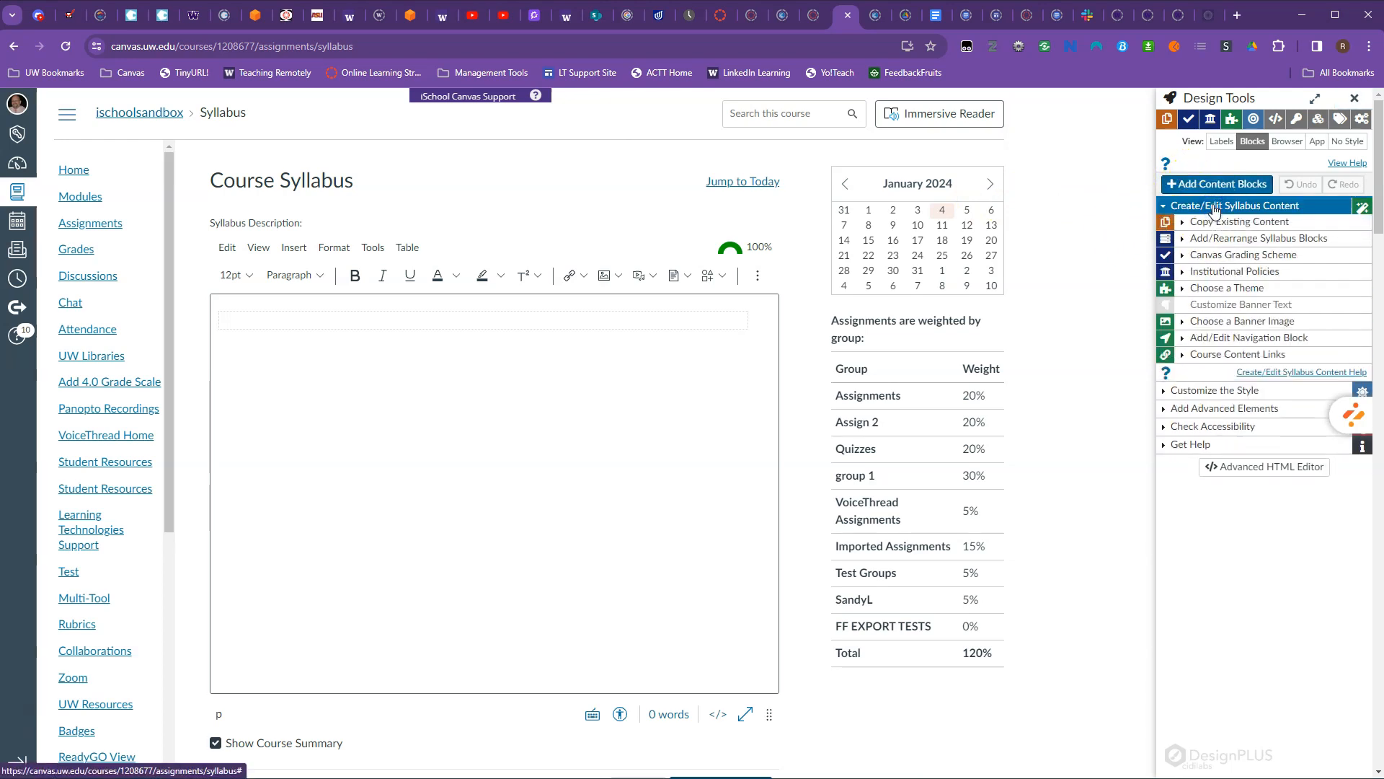
left_click(1224, 274)
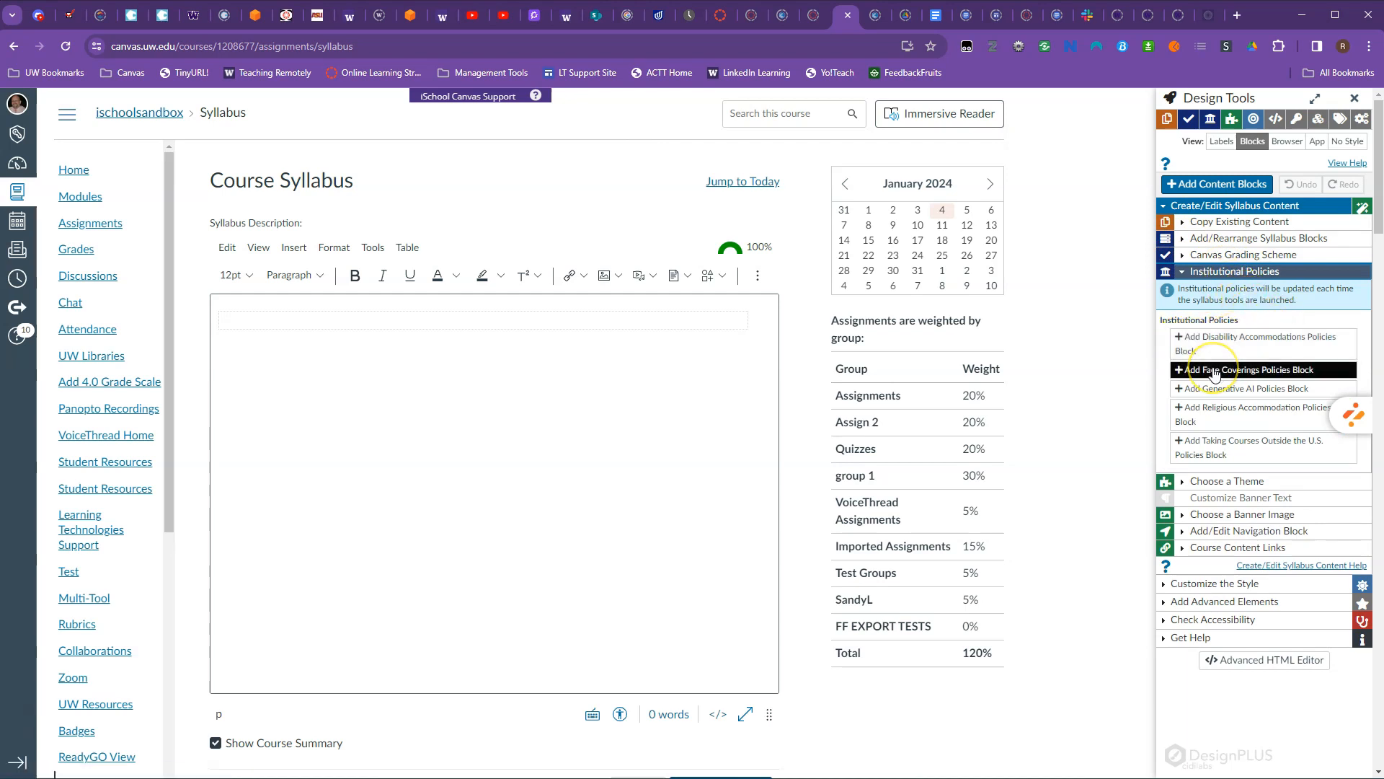
Add the Disability Accommodations, Face Coverings, Generative AI, Religious Accommodation, and Taking Courses Outside the U.S. policy blocks to the syllabus
left_click(1207, 346)
left_click(1208, 346)
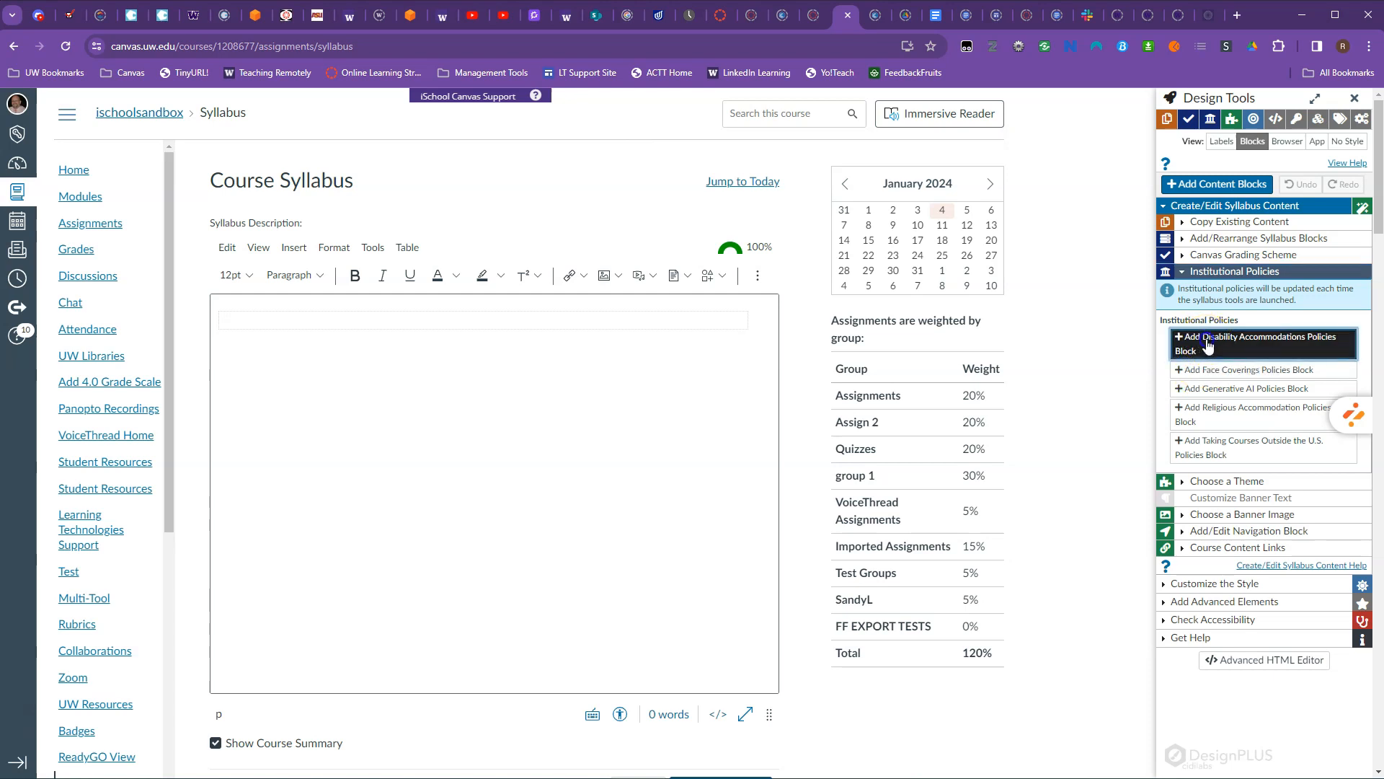
left_click(1209, 375)
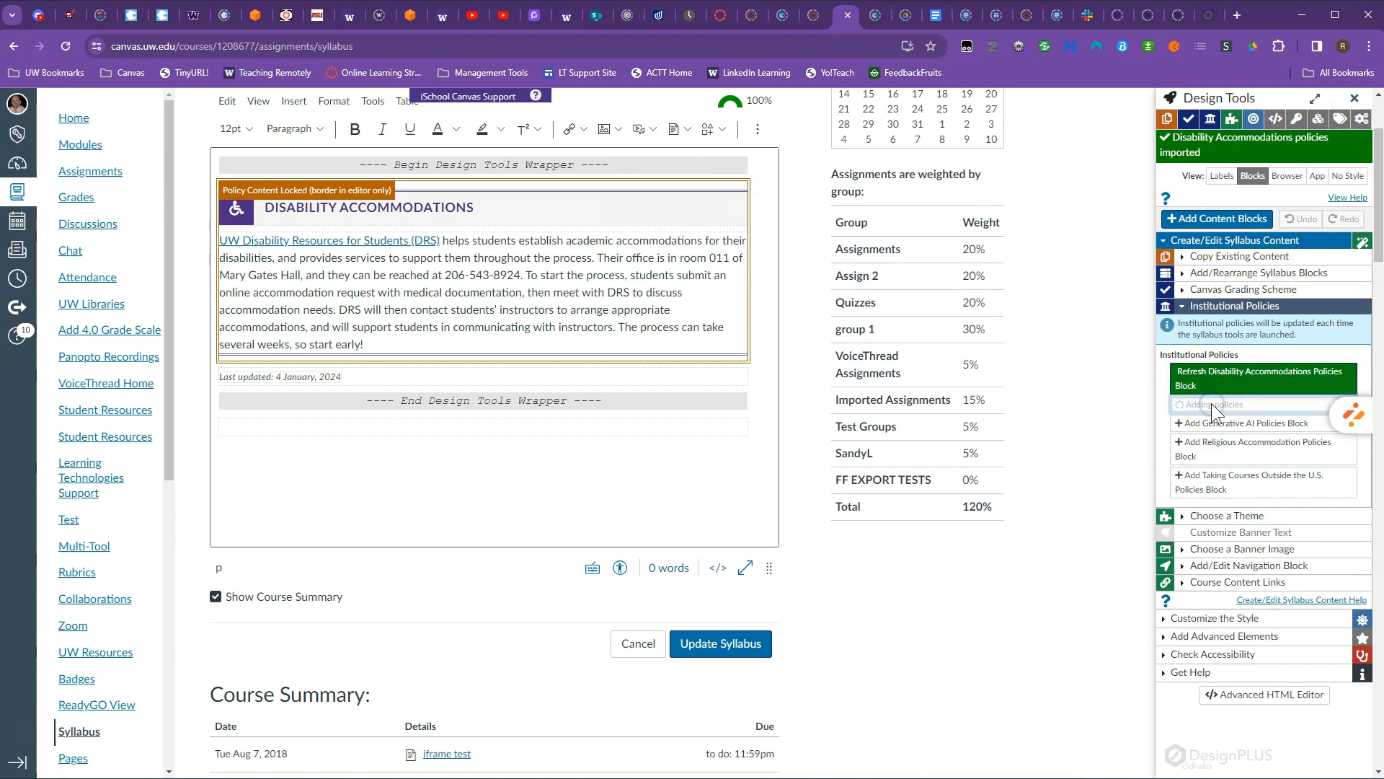
left_click(1223, 407)
left_click(1225, 389)
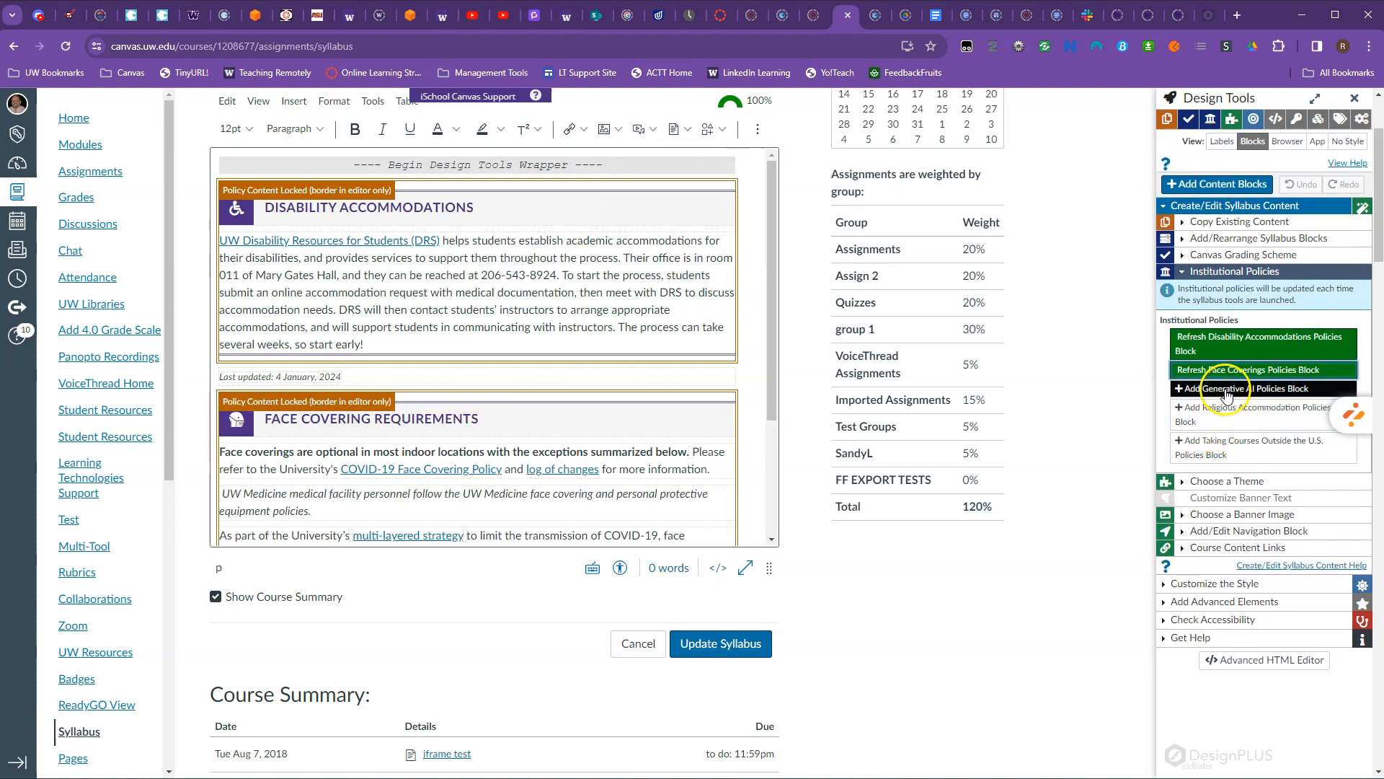
left_click(1218, 415)
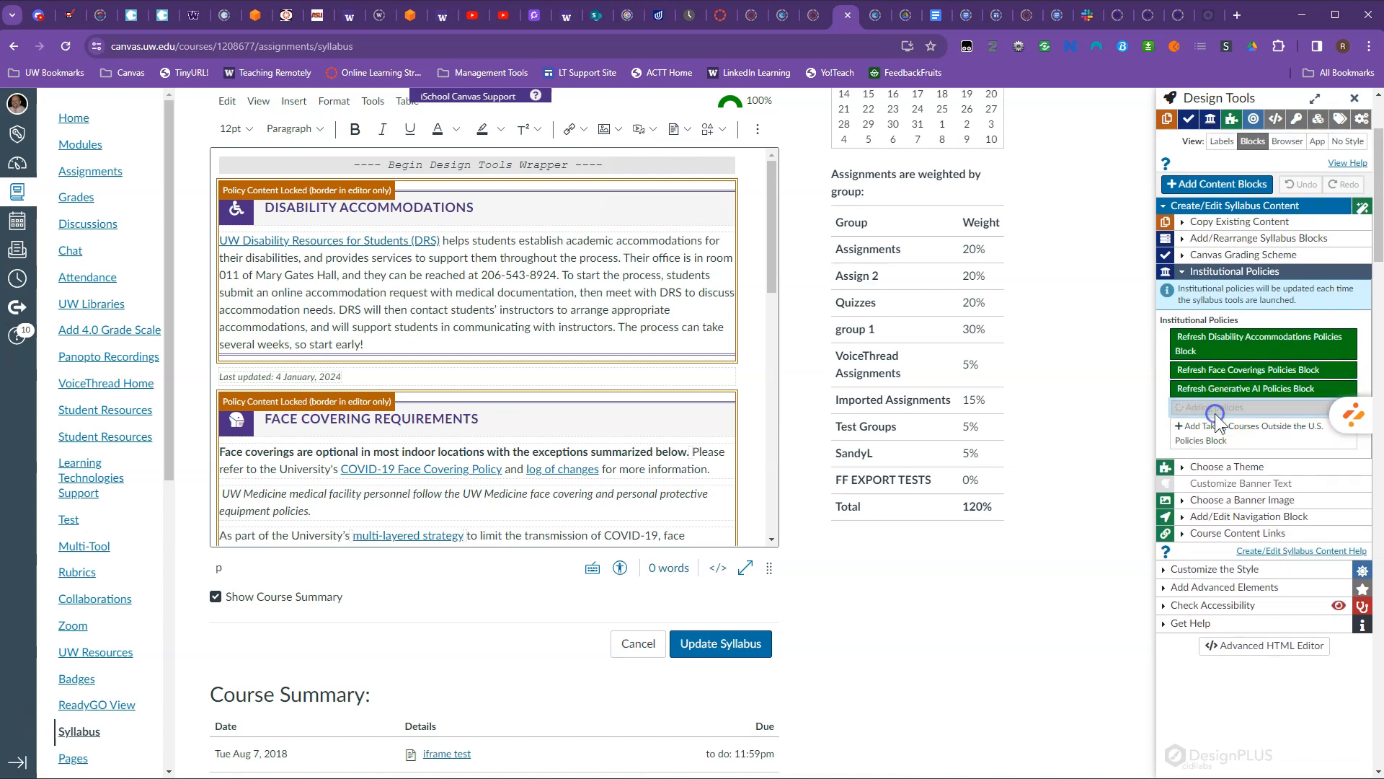
left_click(1221, 454)
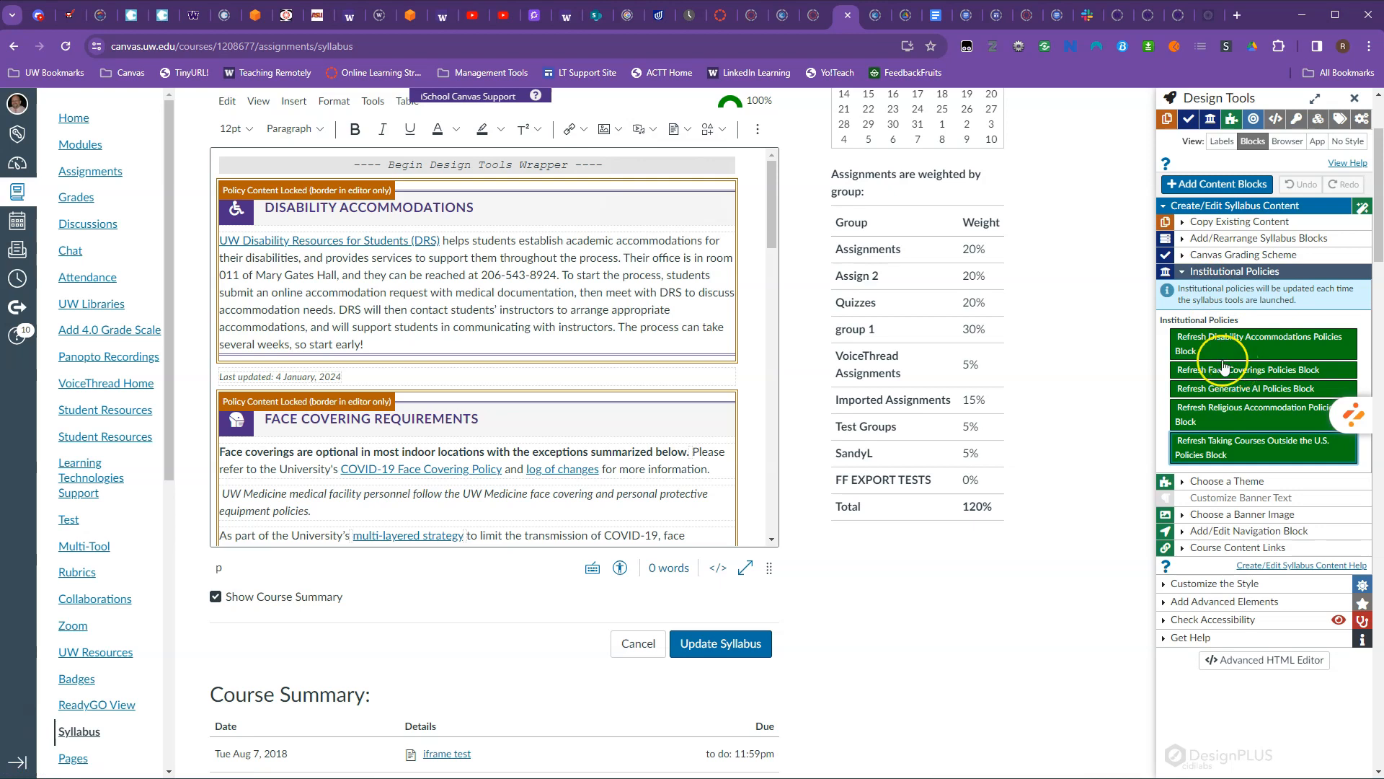
Expand the syllabus editor to a larger view and review the inserted policy blocks
left_click(1315, 98)
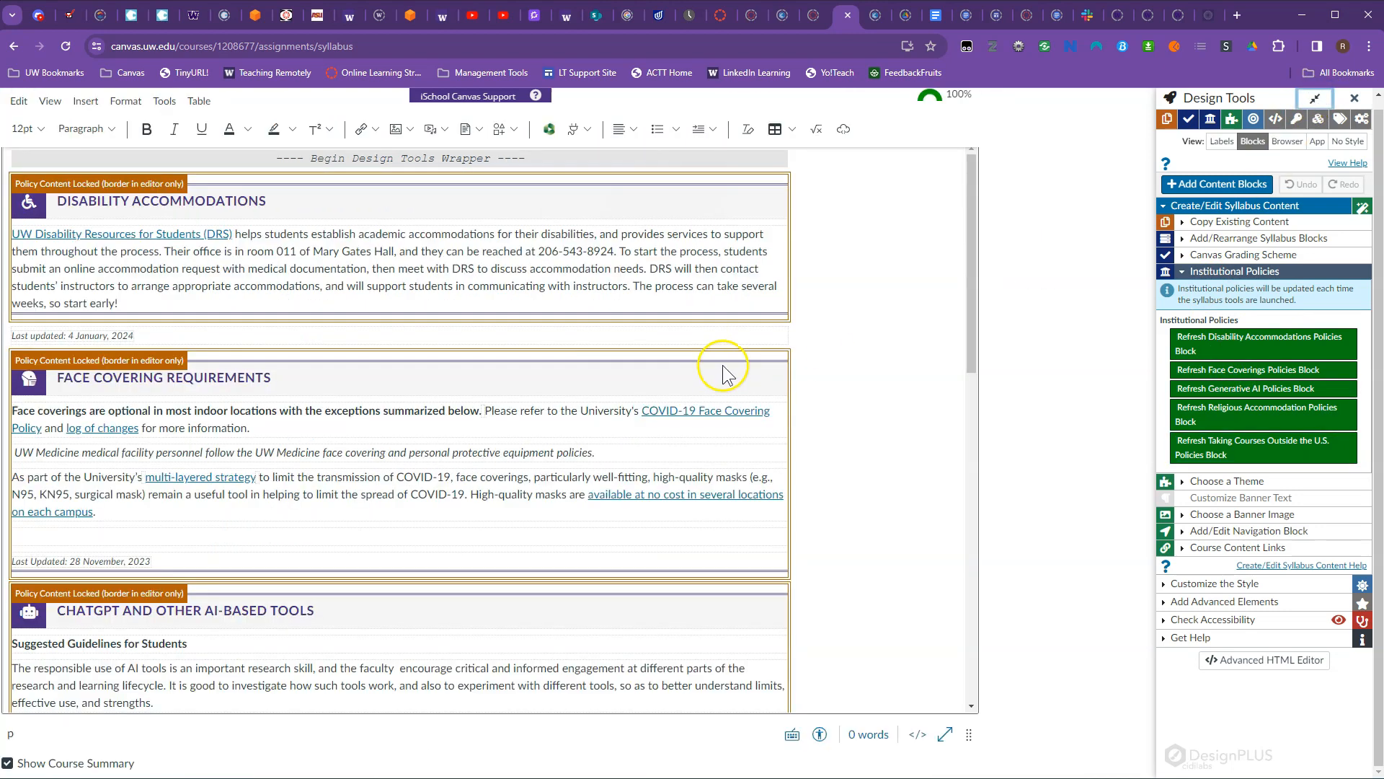
scroll(721, 374, "down", 15)
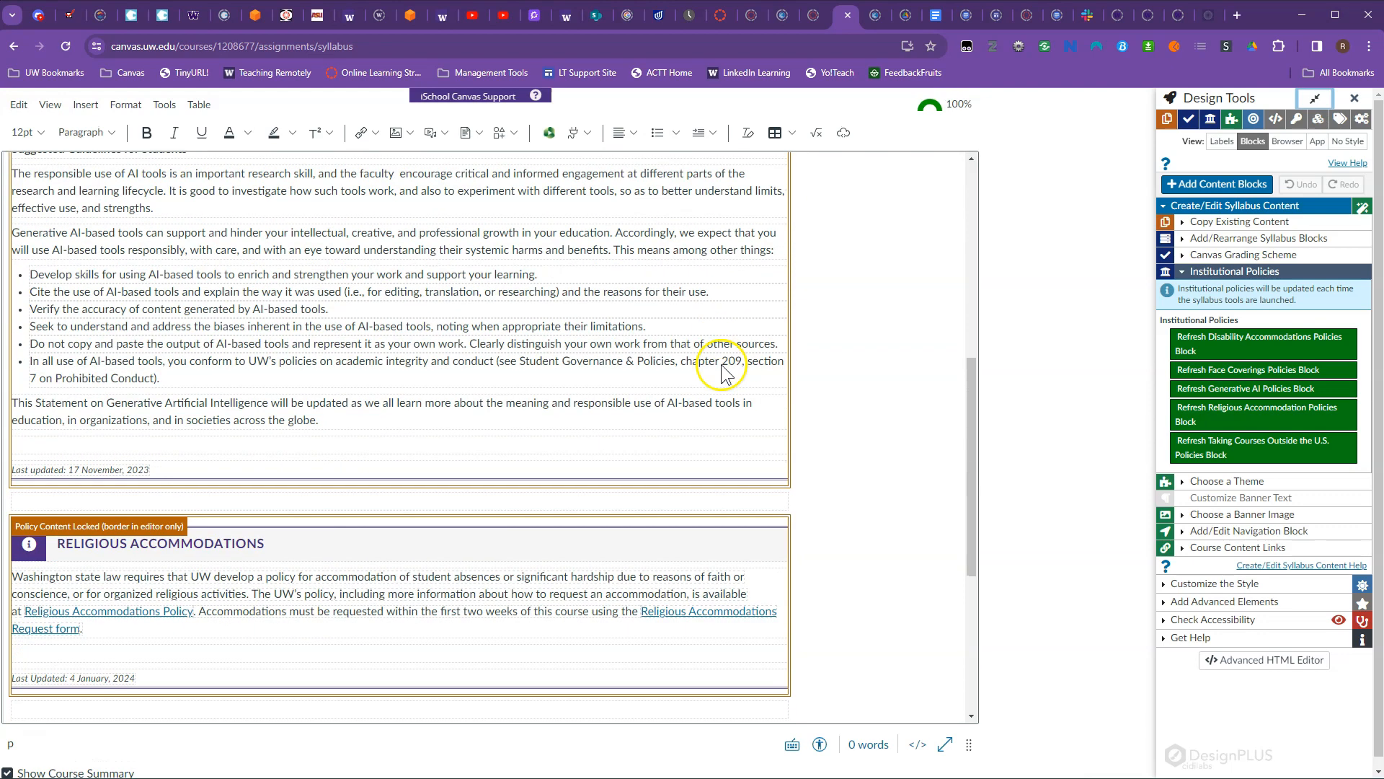
scroll(714, 371, "up", 15)
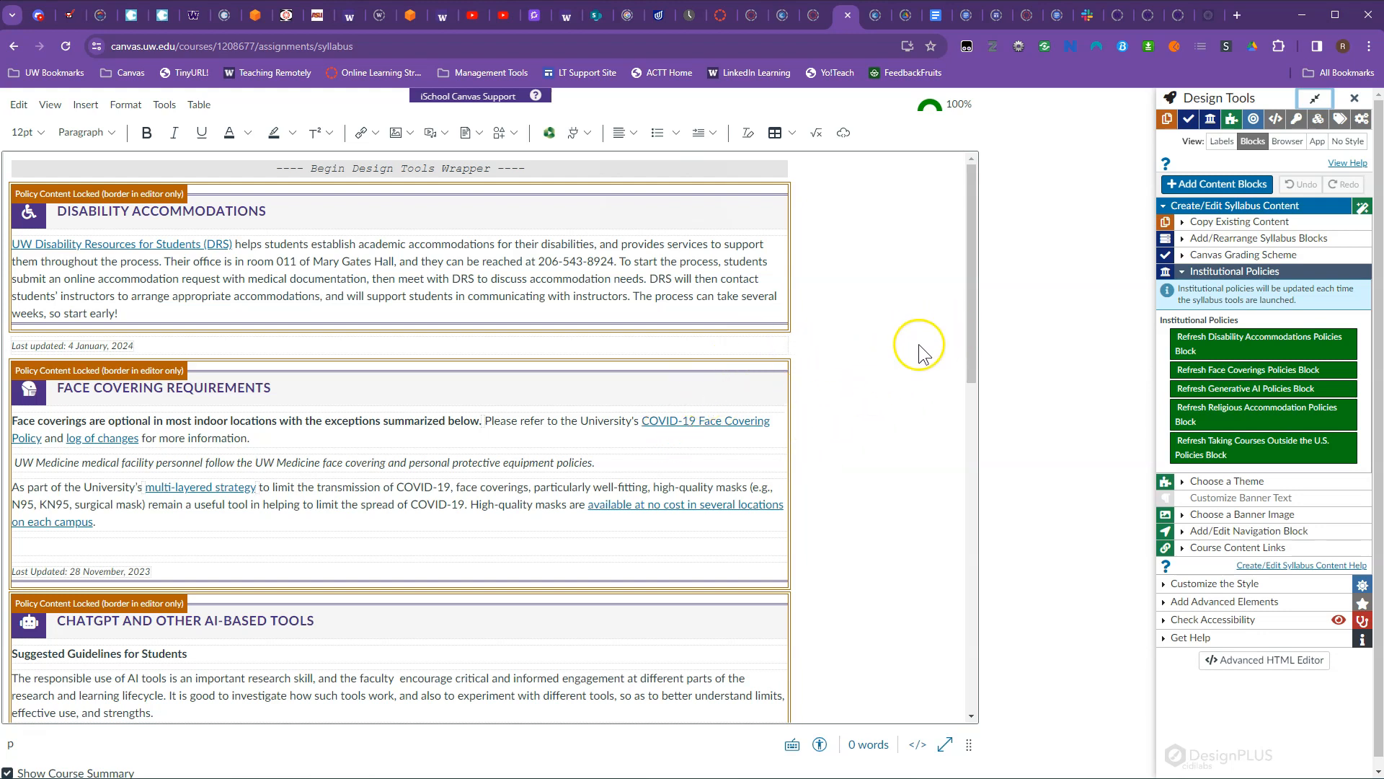
Show the syllabus's rearrangeable block list and look over the block templates that can be added
left_click(1221, 240)
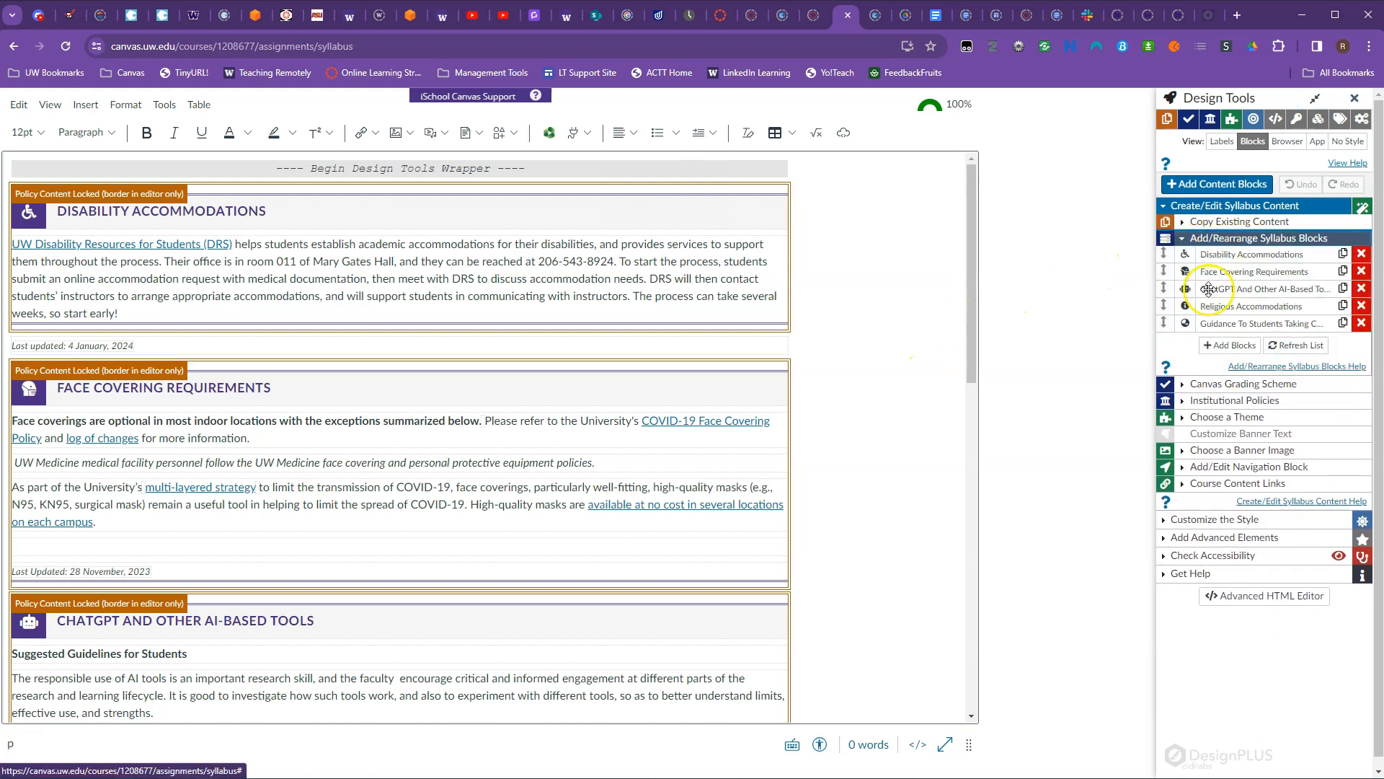
left_click(1223, 346)
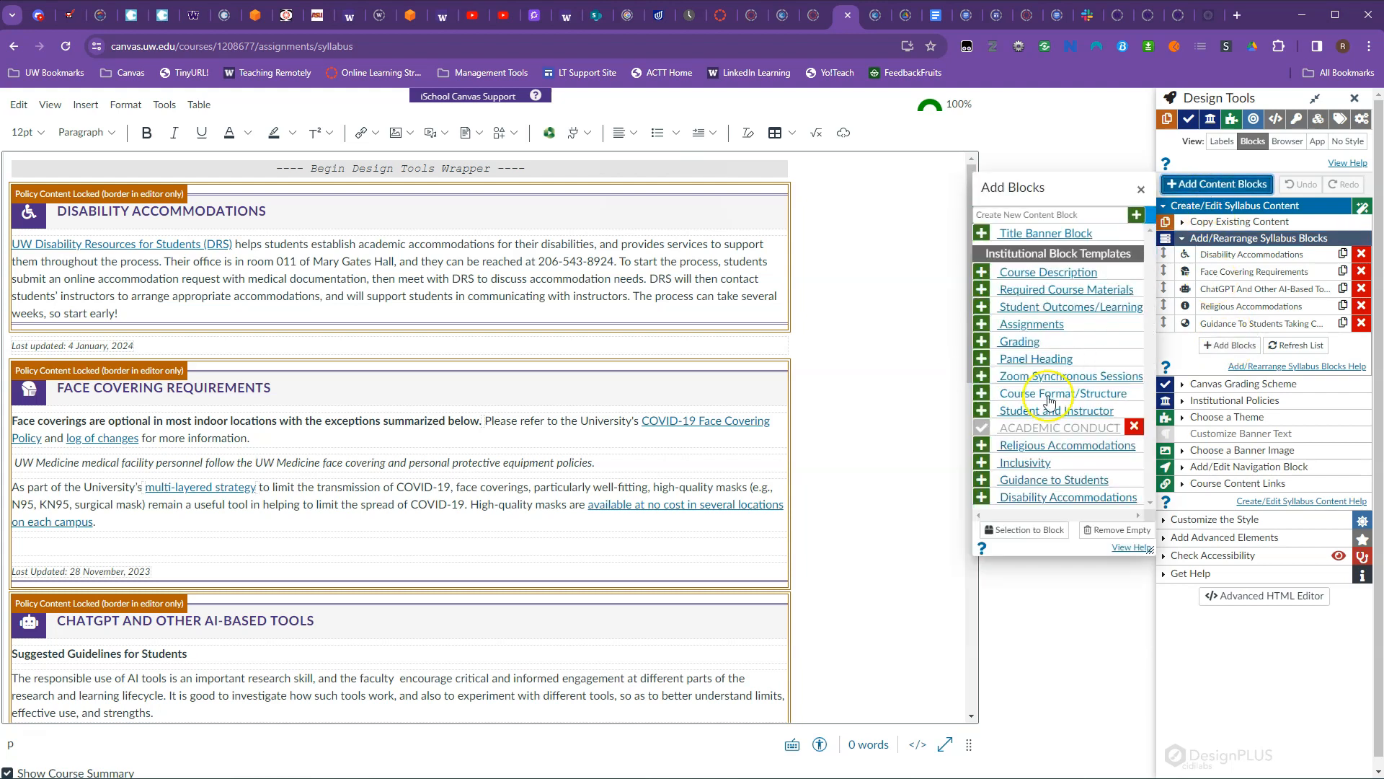
left_click(1140, 191)
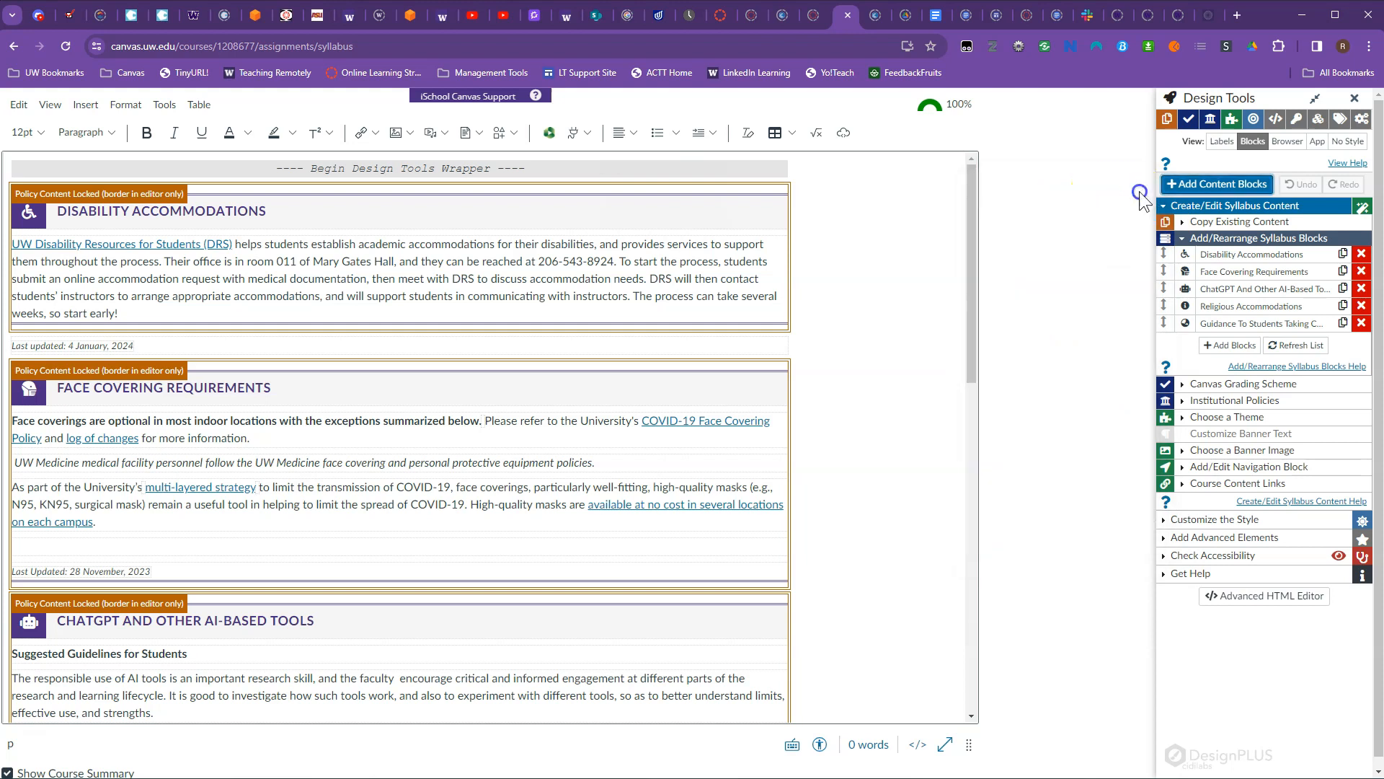
Add the institutional template blocks Course Description, Required Course Materials, Student Outcomes/Learning Goals, Assignments, Grading, Zoom Synchronous Sessions, Course Format/Structure, and Student and Instructor Expectations
left_click(1232, 347)
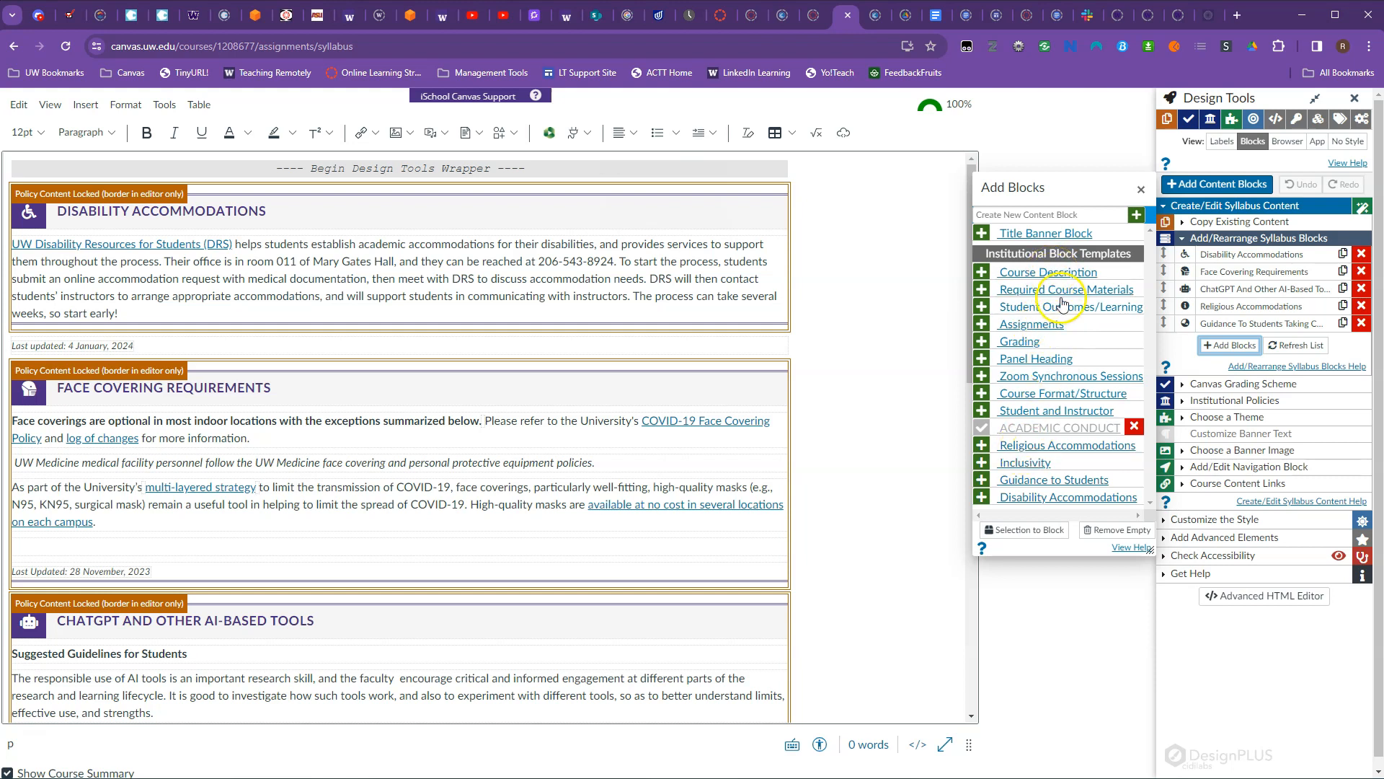
left_click(1031, 274)
left_click(1032, 292)
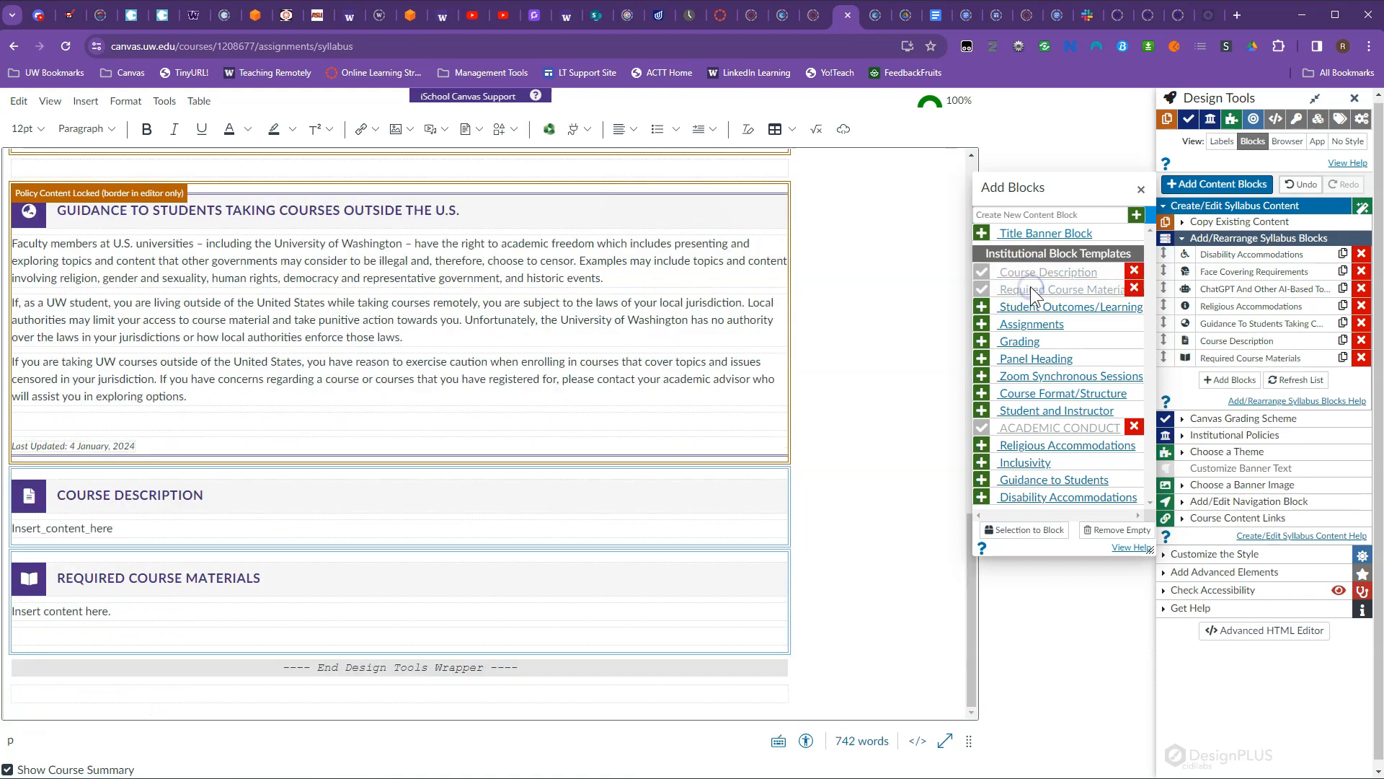
left_click(1030, 306)
left_click(1025, 325)
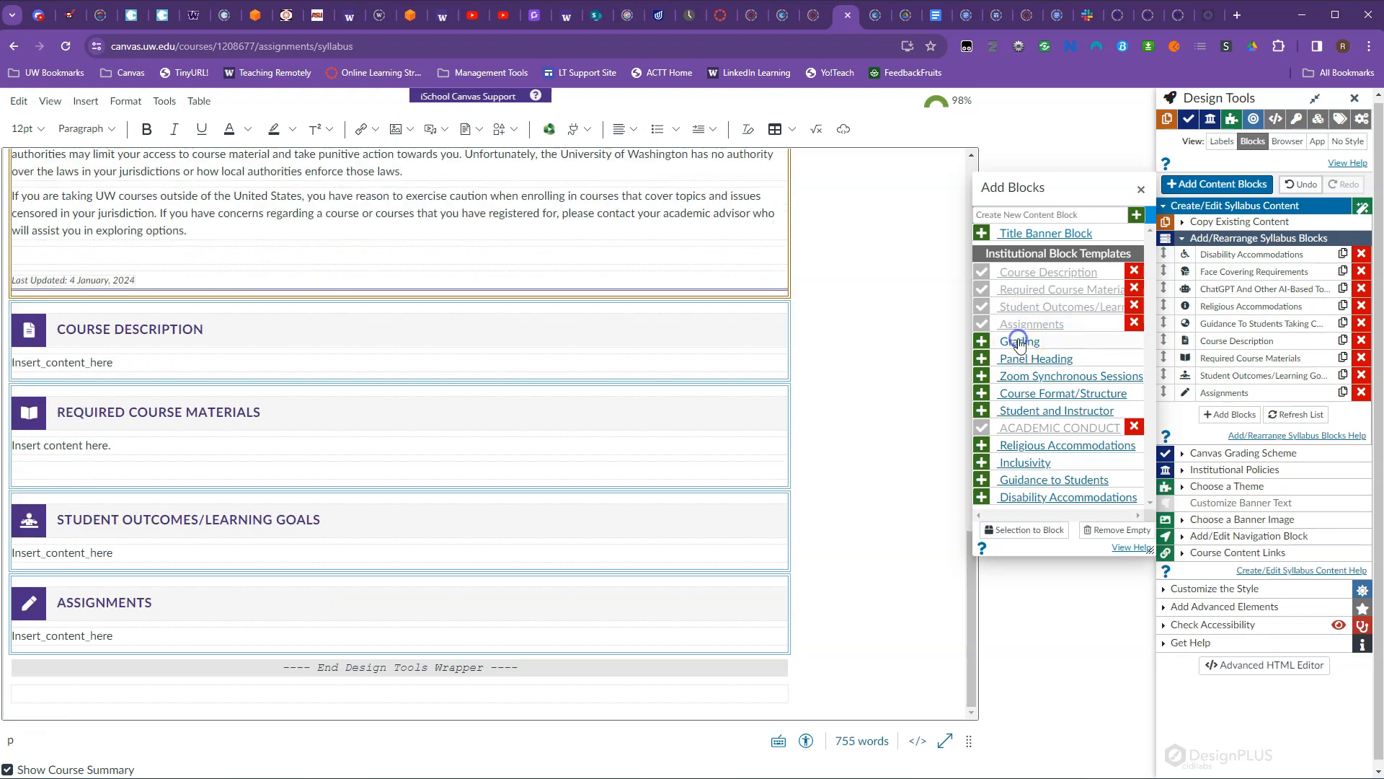
left_click(1018, 341)
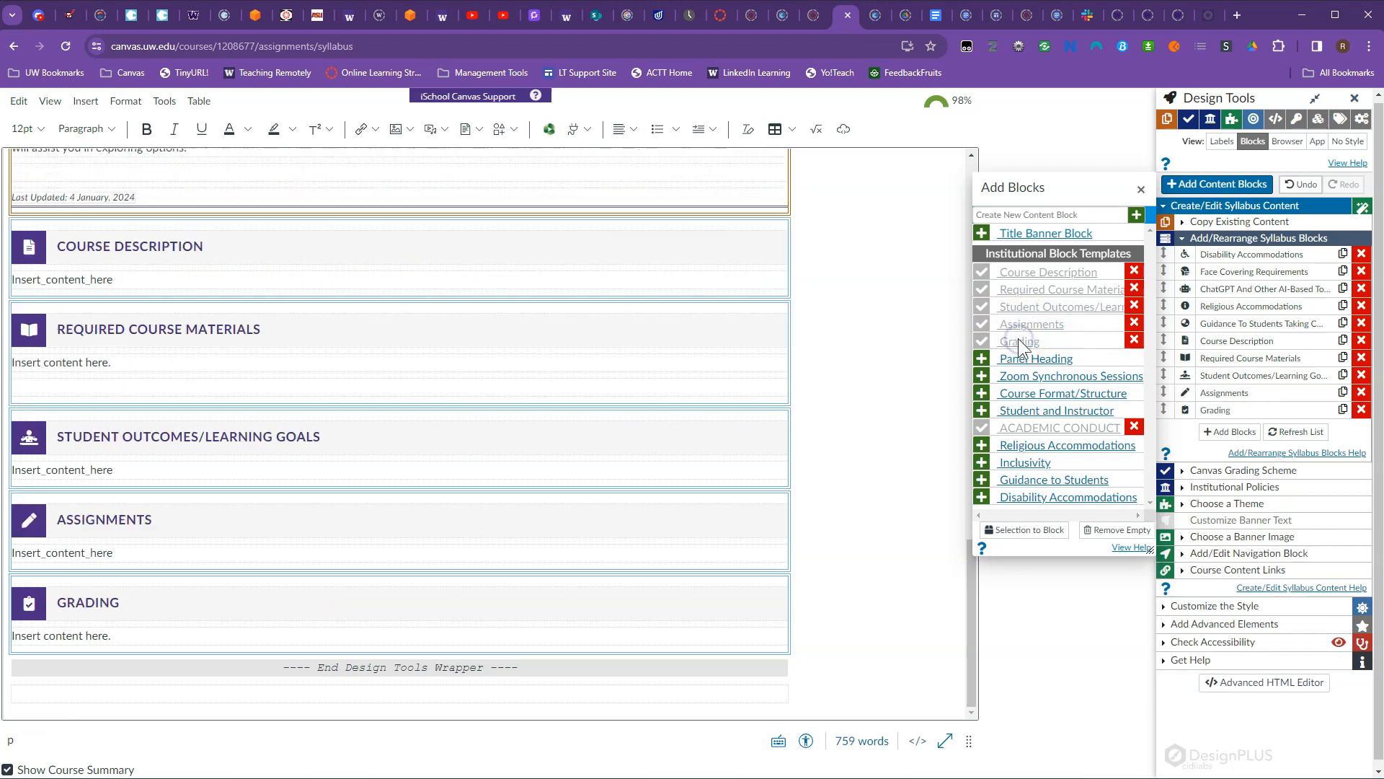
left_click(1045, 375)
left_click(1045, 394)
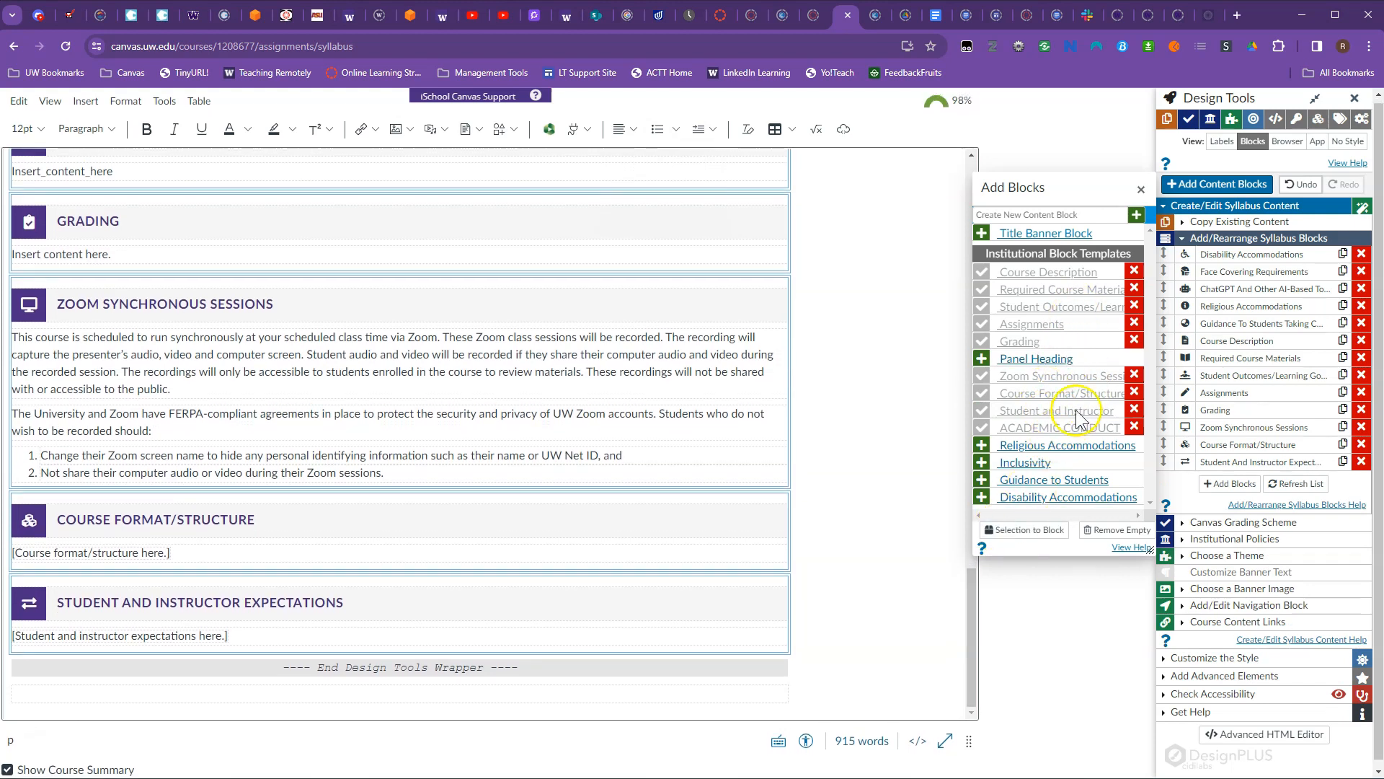
left_click(1139, 189)
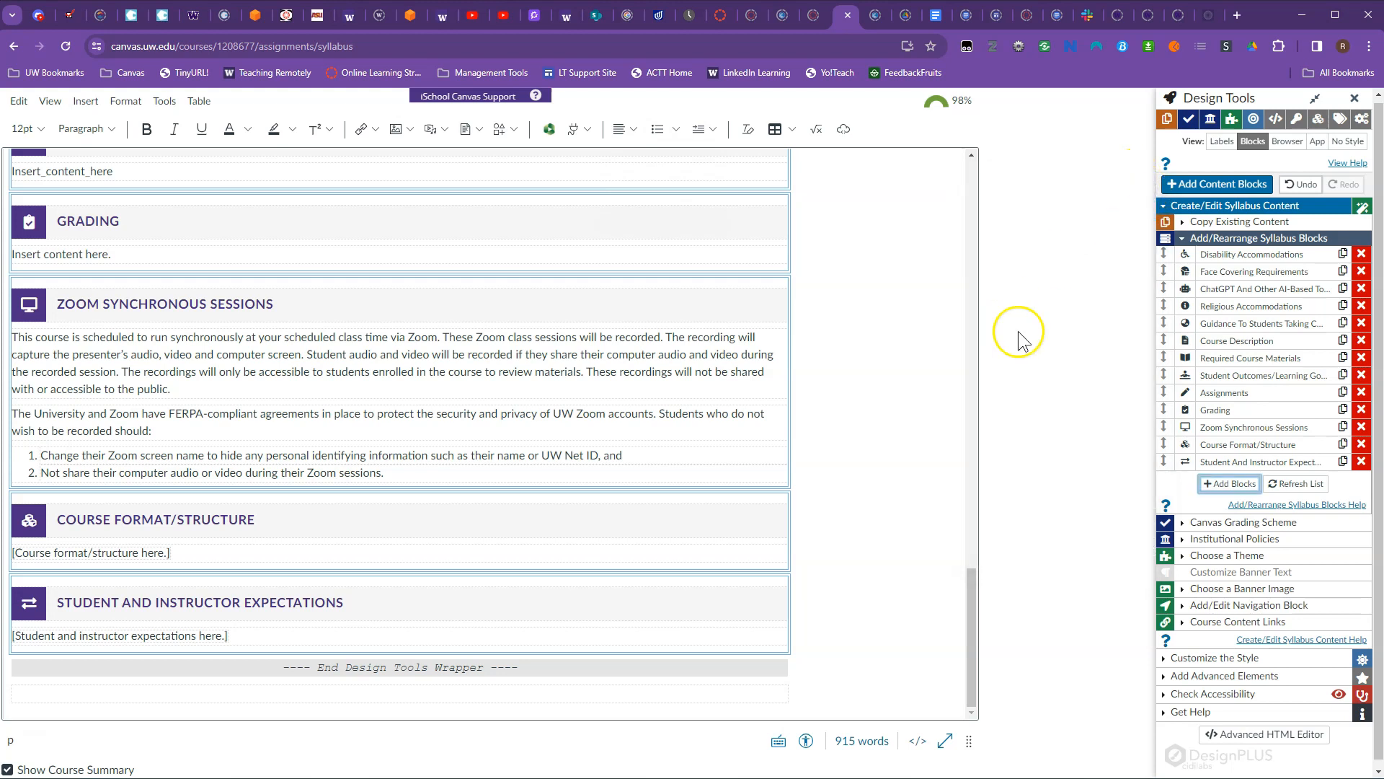
Go through the listed blocks from Disability Accommodations to Student Outcomes/Learning Goals, locating each one in the syllabus content
left_click(1260, 313)
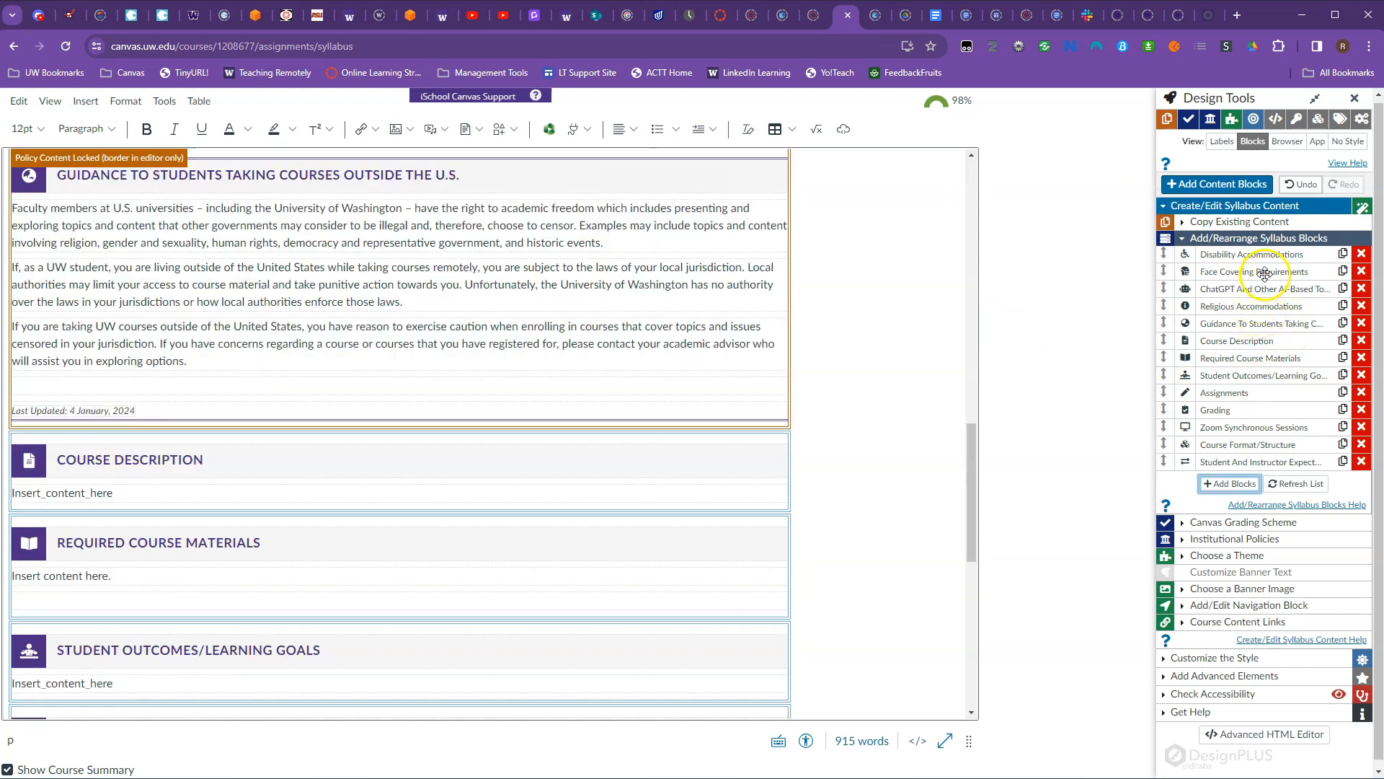
left_click(1246, 256)
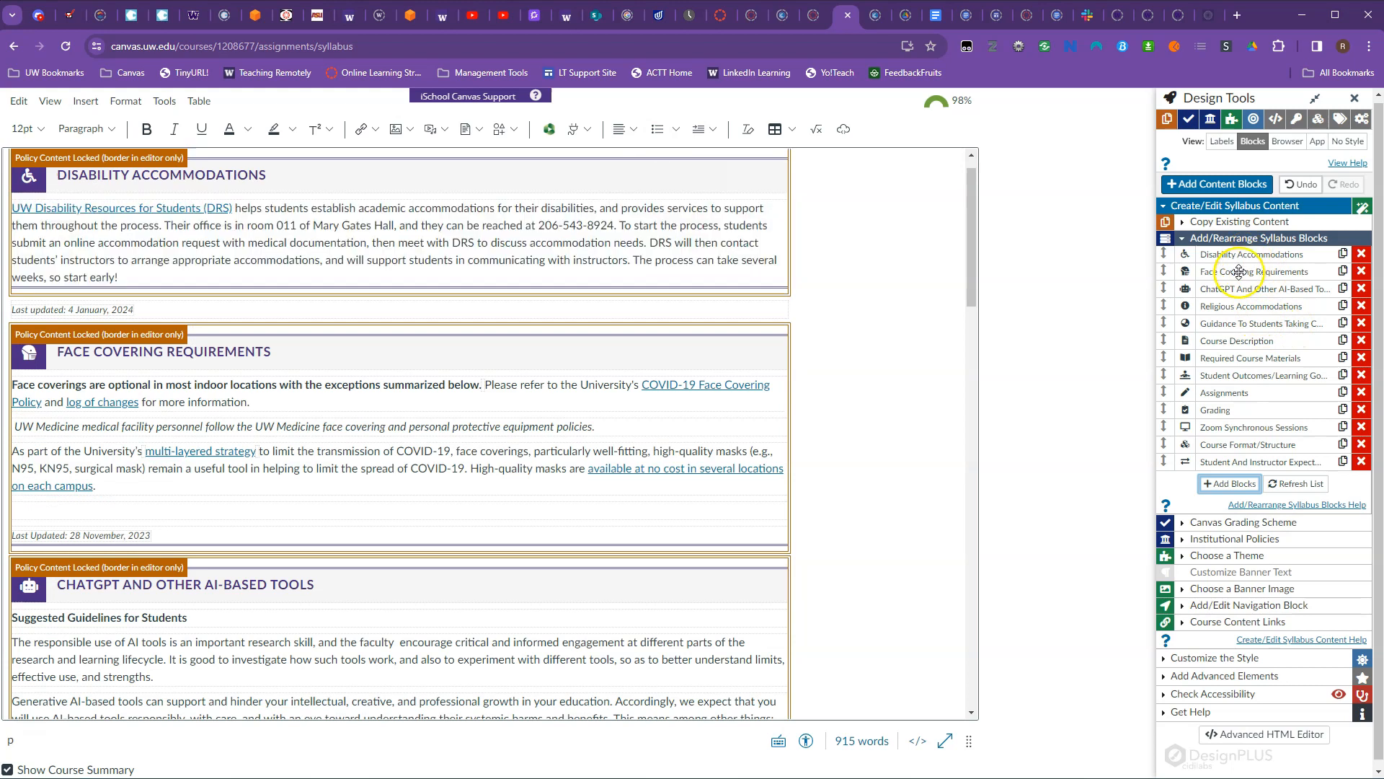
left_click(1239, 274)
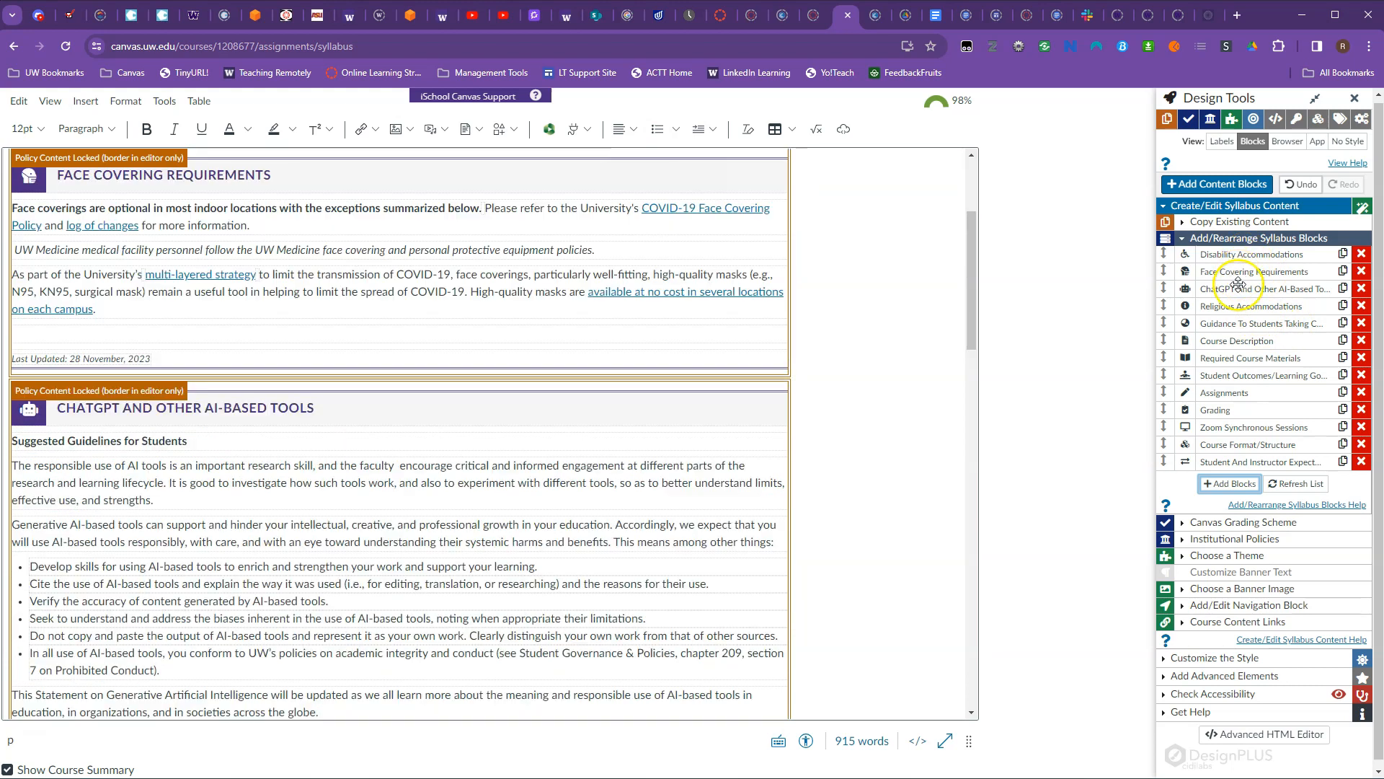
left_click(1237, 289)
left_click(1236, 305)
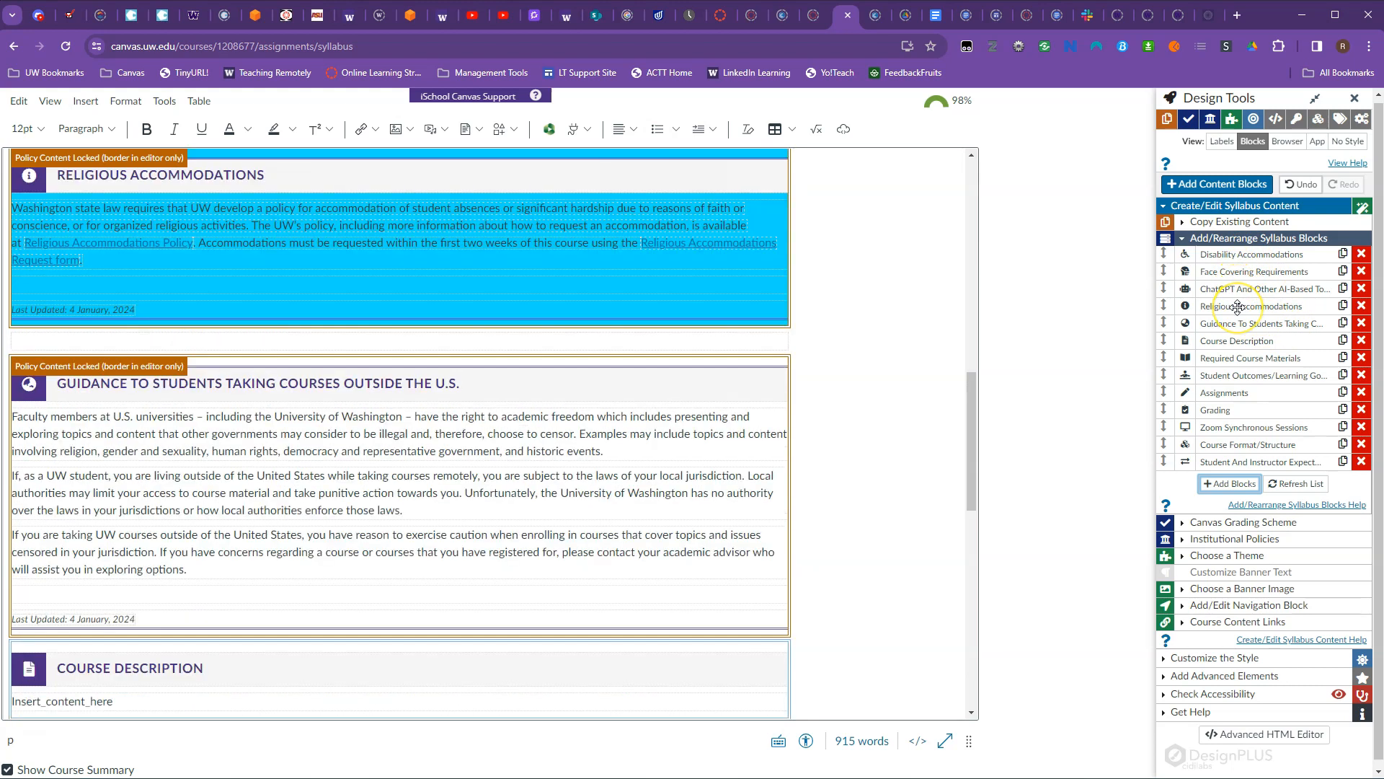
left_click(1236, 322)
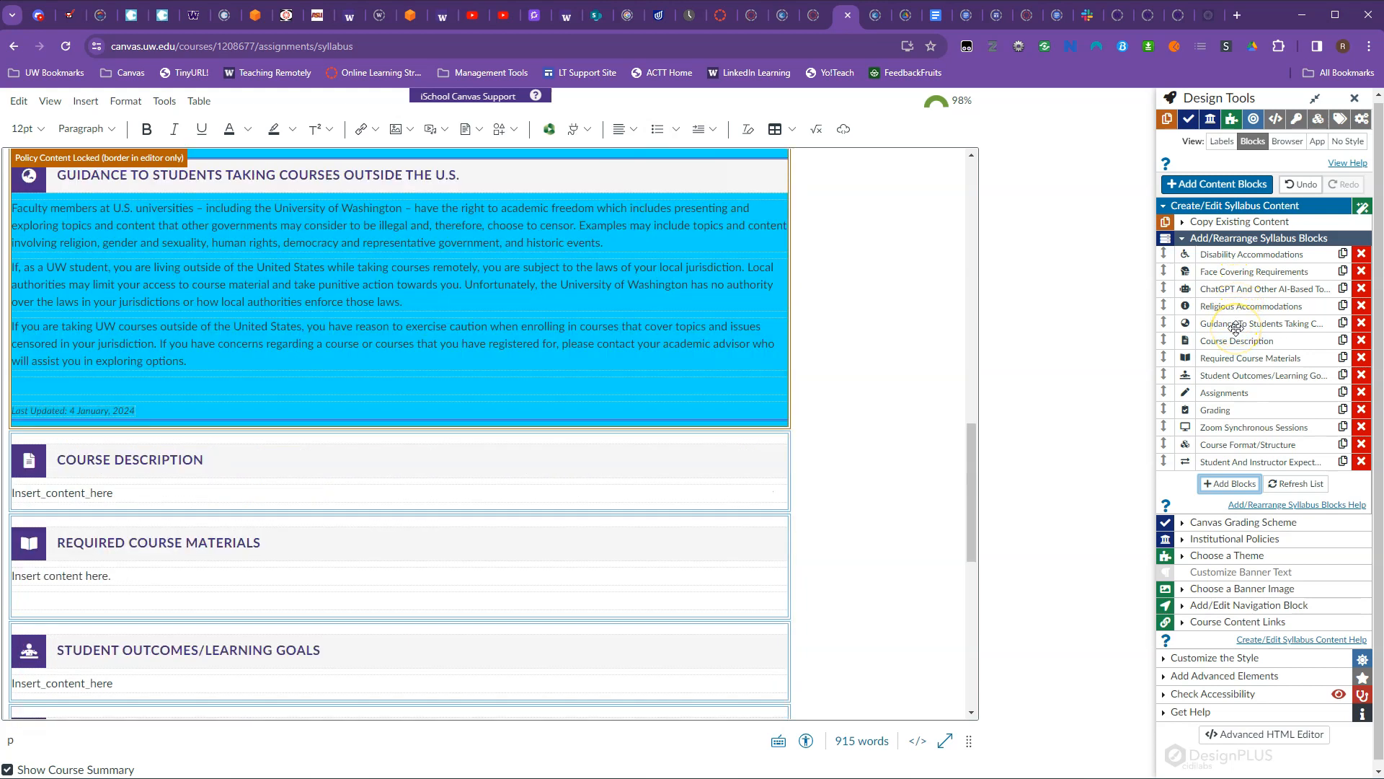
left_click(1236, 343)
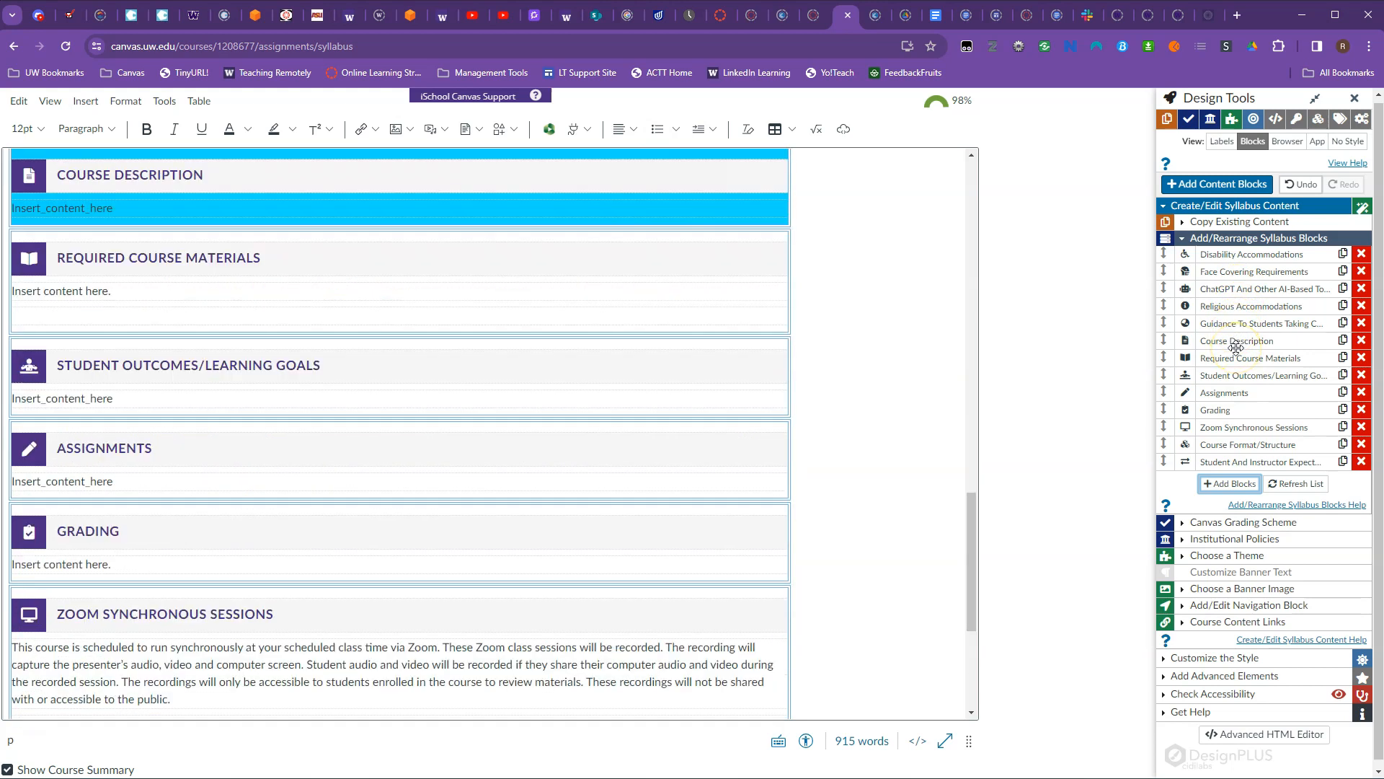
left_click(1241, 357)
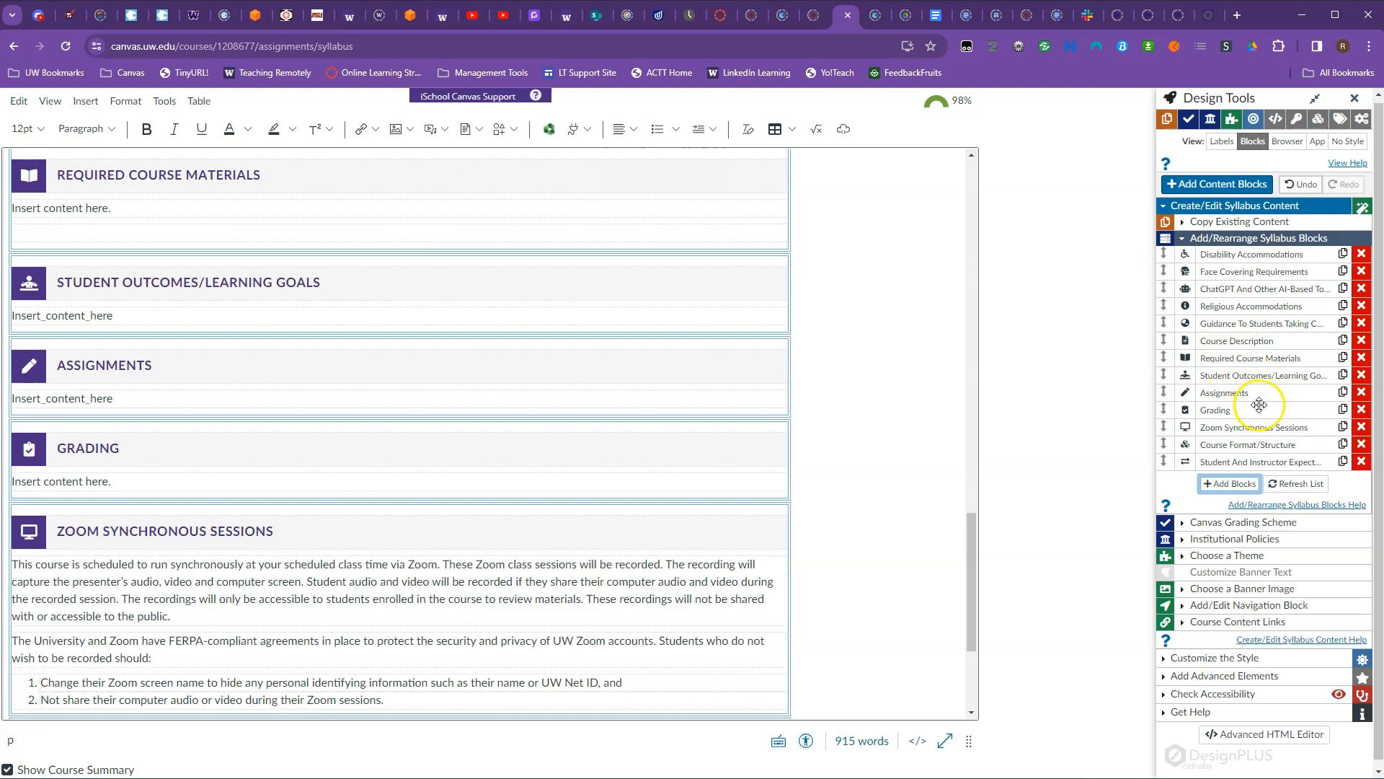
left_click(1271, 373)
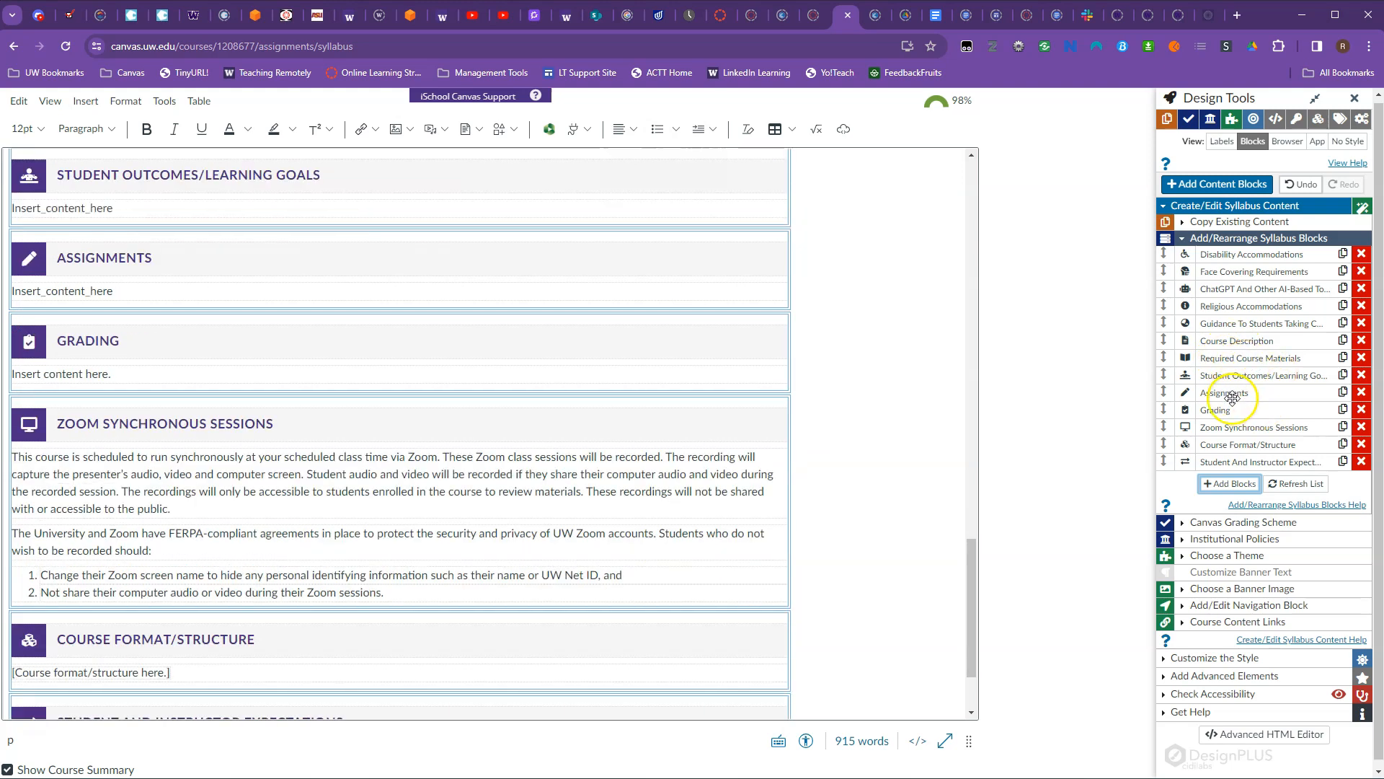
Compare where the Face Covering and Disability Accommodations policy blocks sit relative to Course Description, Required Course Materials, and Student Outcomes/Learning Goals
left_click(1256, 358)
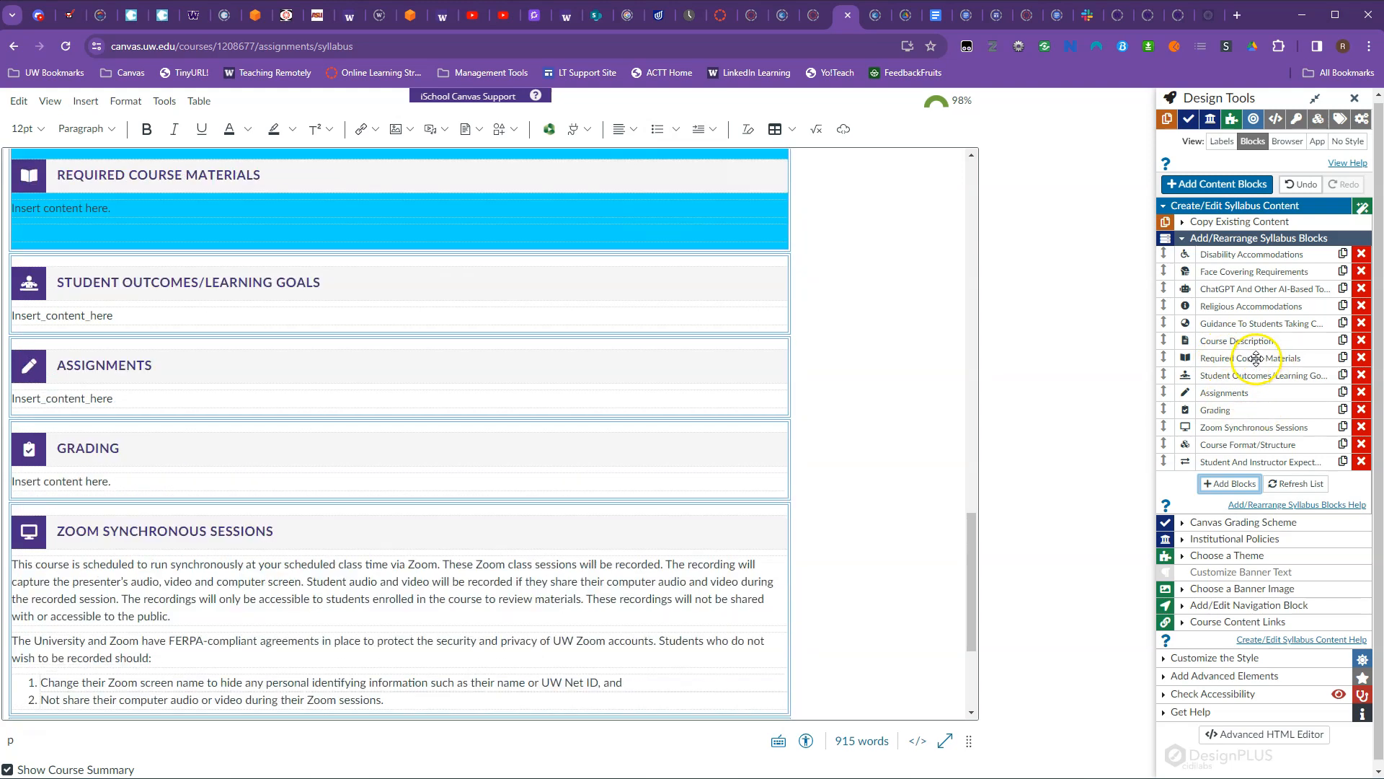
left_click(1222, 272)
left_click(1235, 288)
left_click(1241, 272)
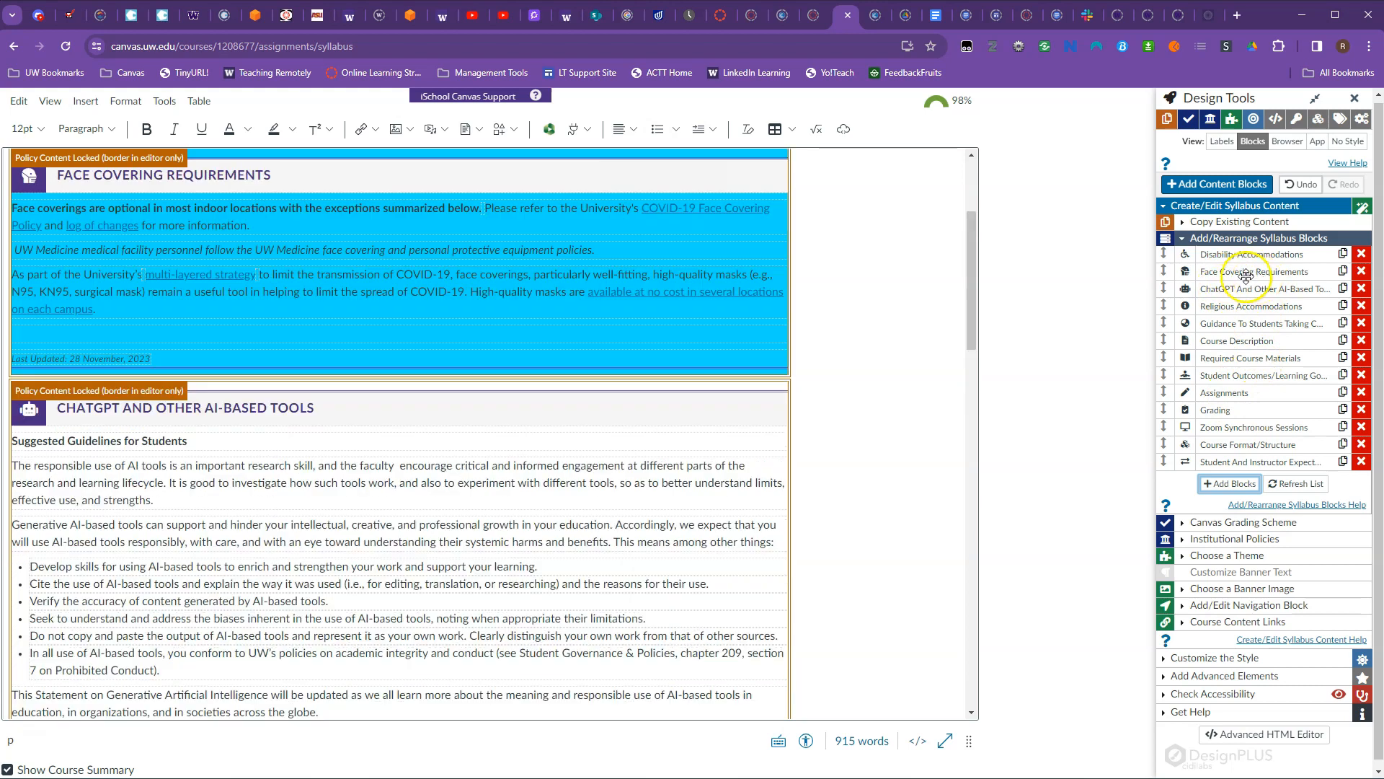
left_click(1249, 254)
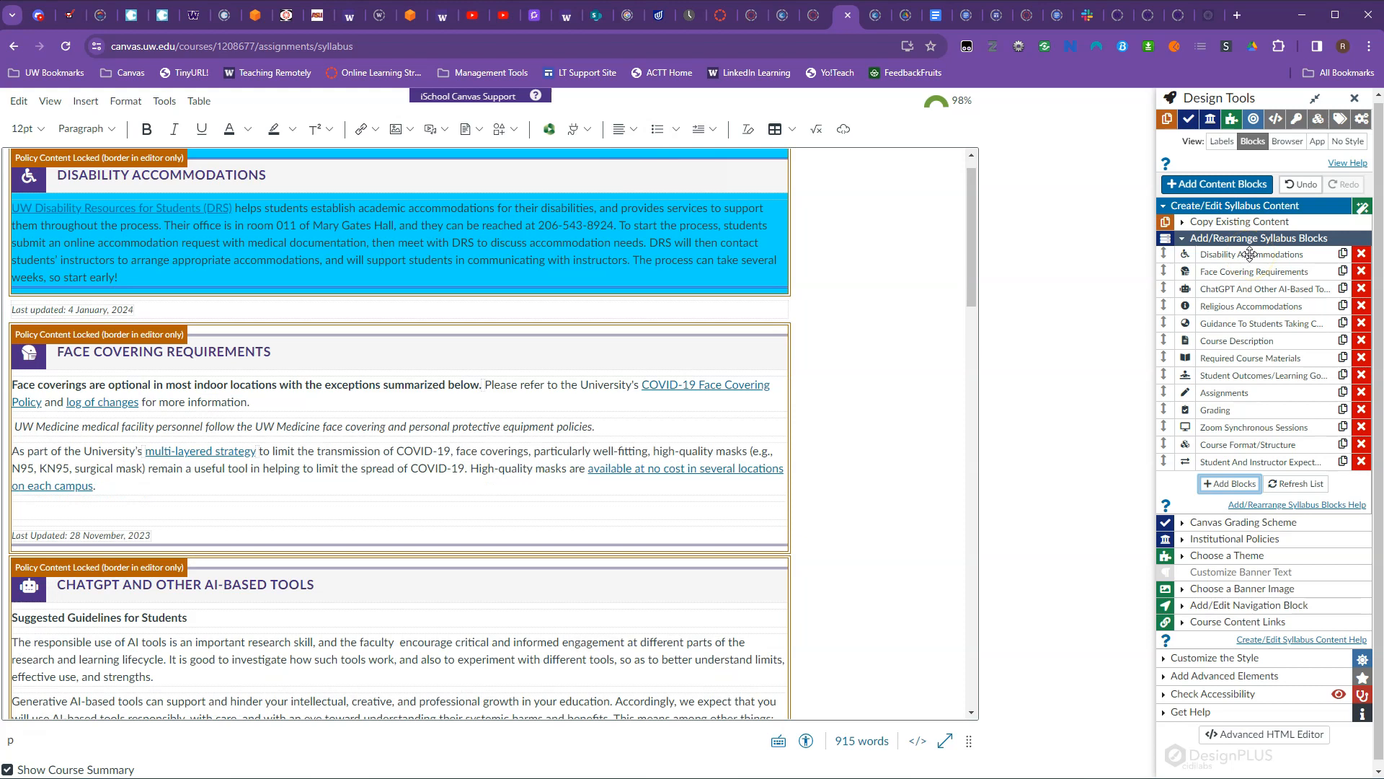
left_click(1228, 341)
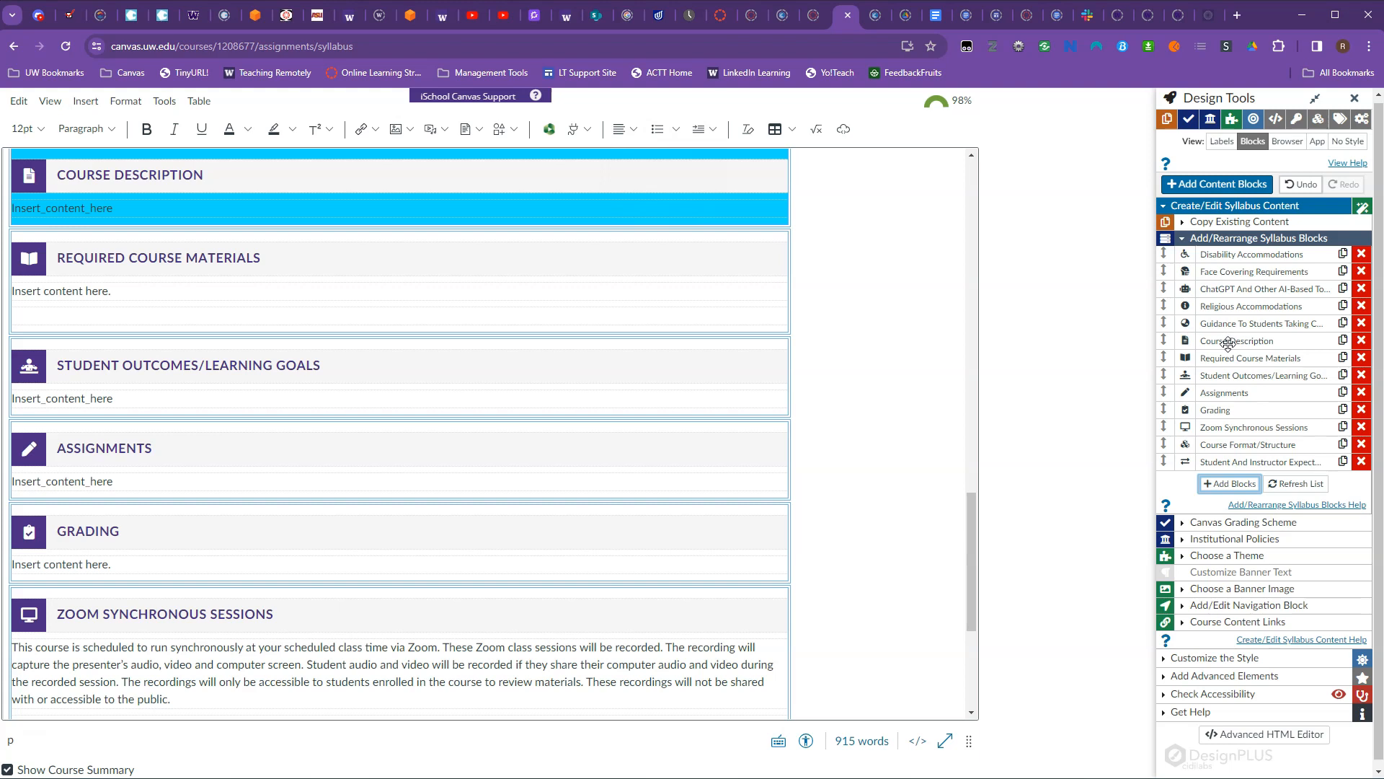
left_click(1229, 349)
left_click(1243, 358)
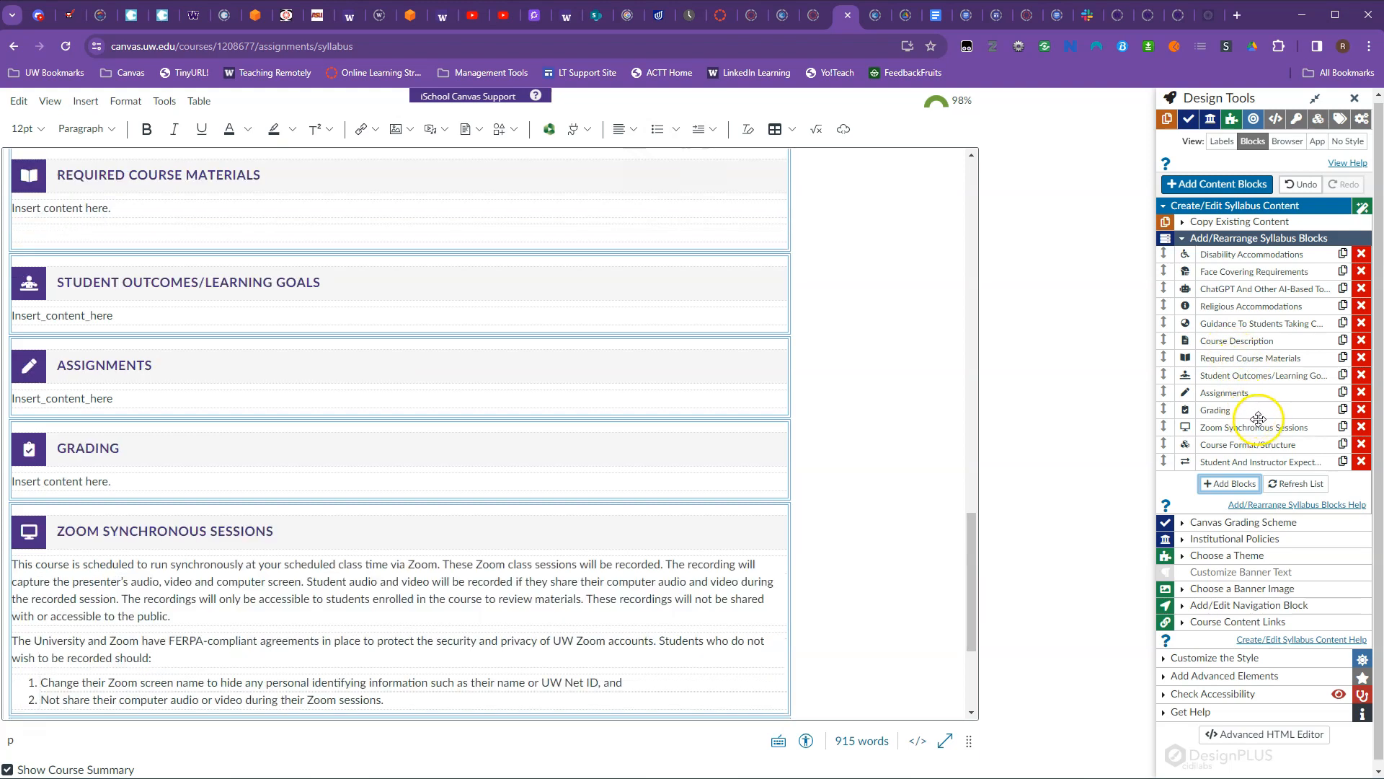
left_click(1258, 419)
left_click(1262, 377)
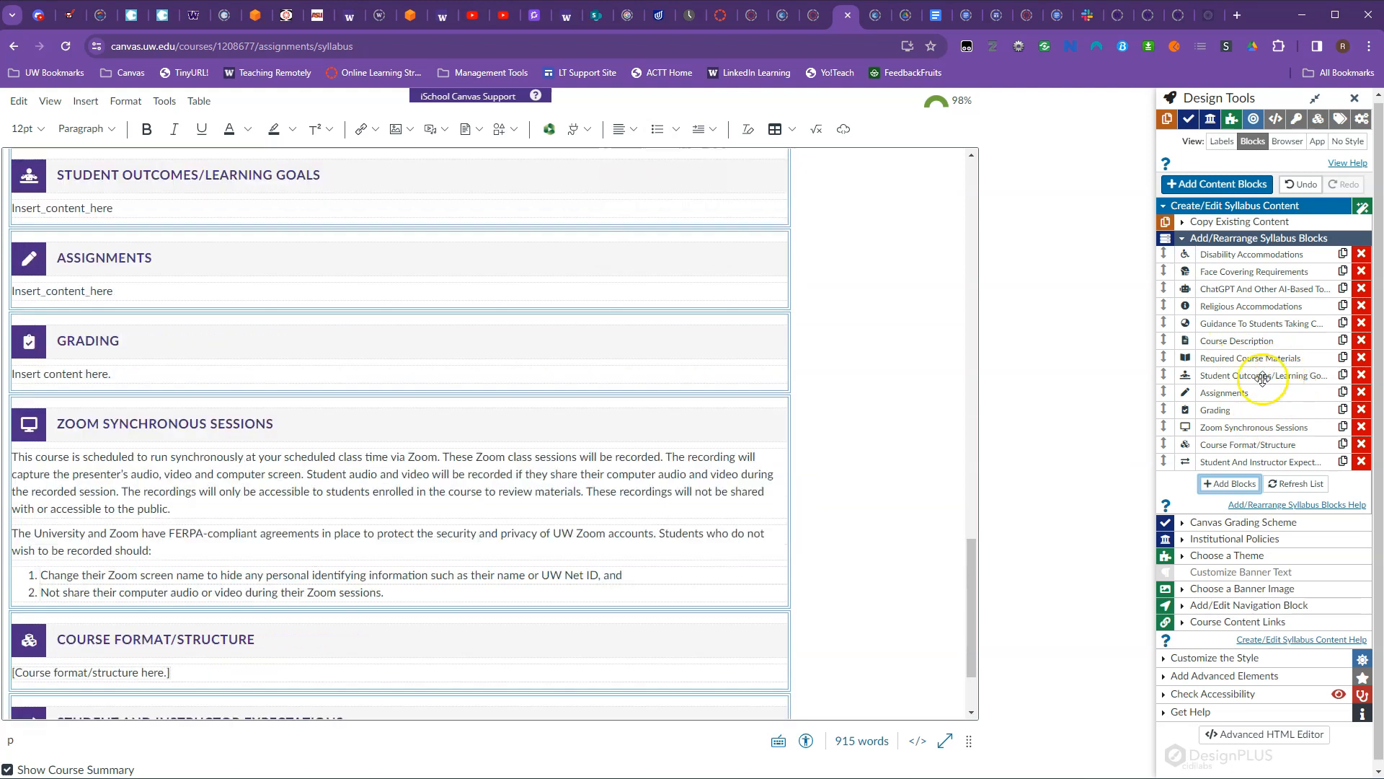
Move the Disability Accommodations block directly below Zoom Synchronous Sessions and the Face Covering Requirements block to the end of the syllabus
left_click(1258, 256)
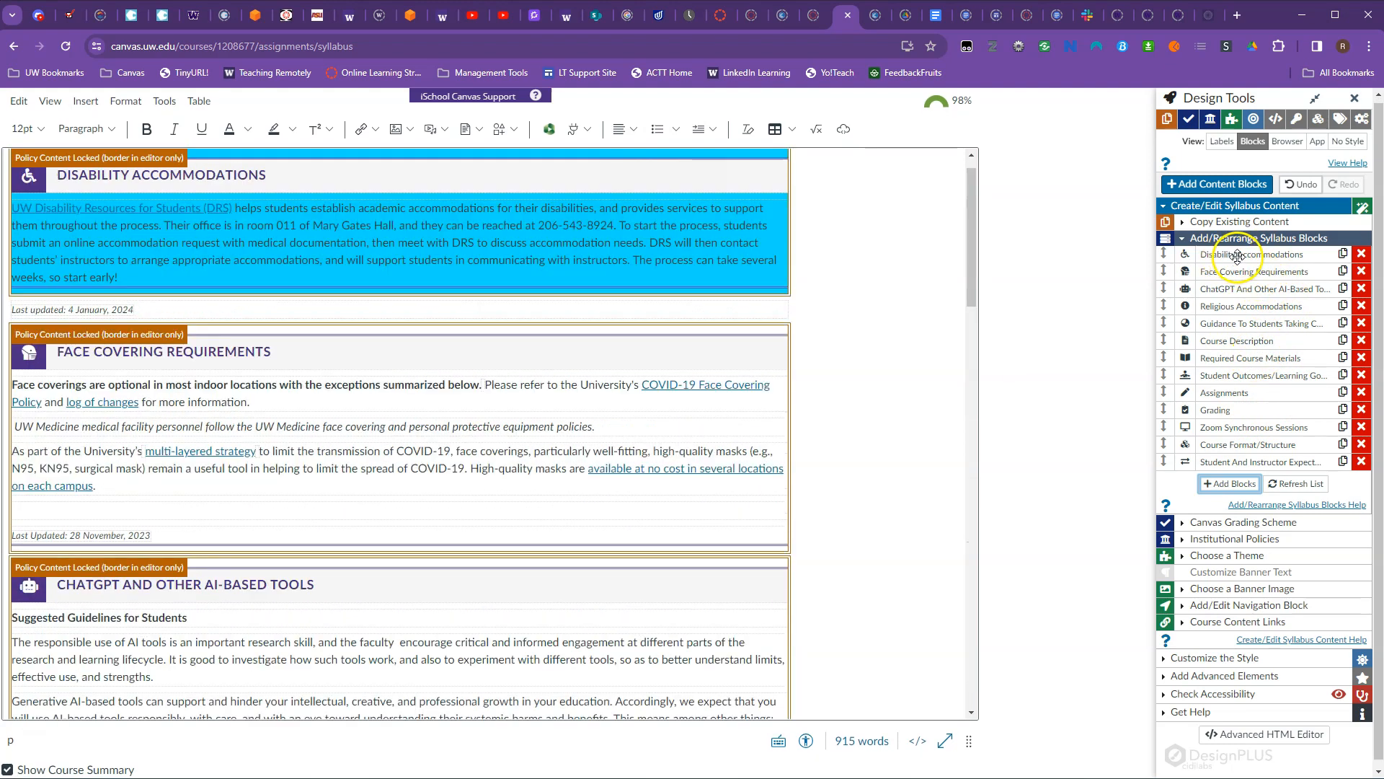
left_click_drag(1237, 255, 1232, 430)
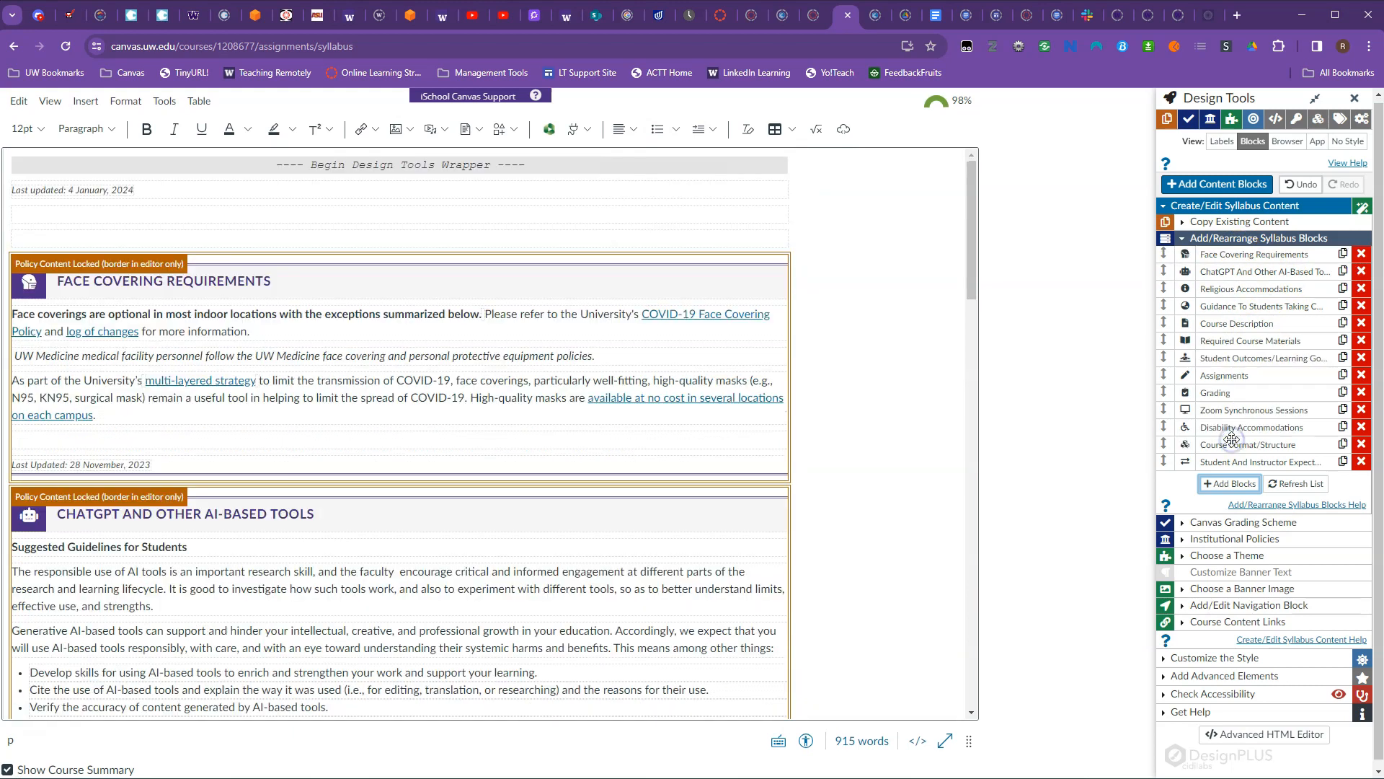
left_click(1241, 255)
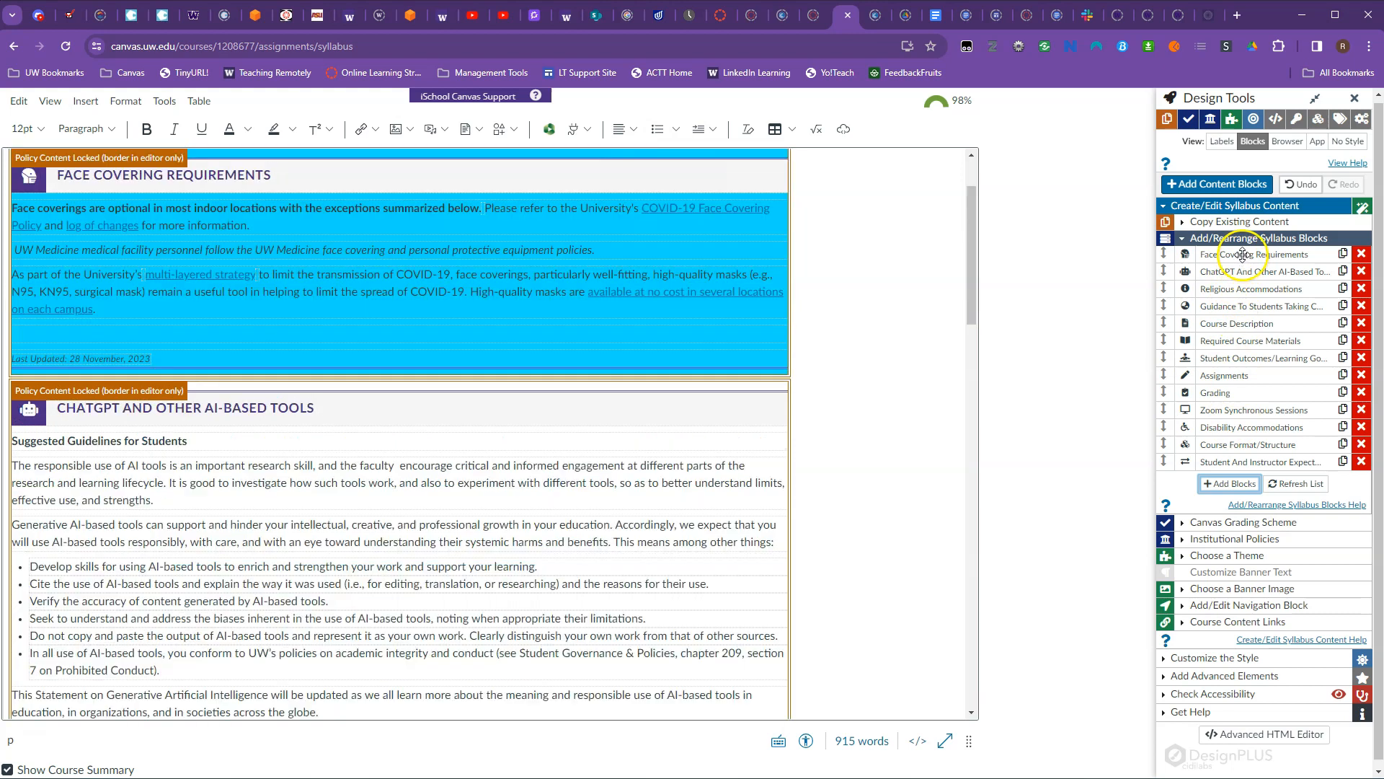
left_click_drag(1241, 255, 1244, 472)
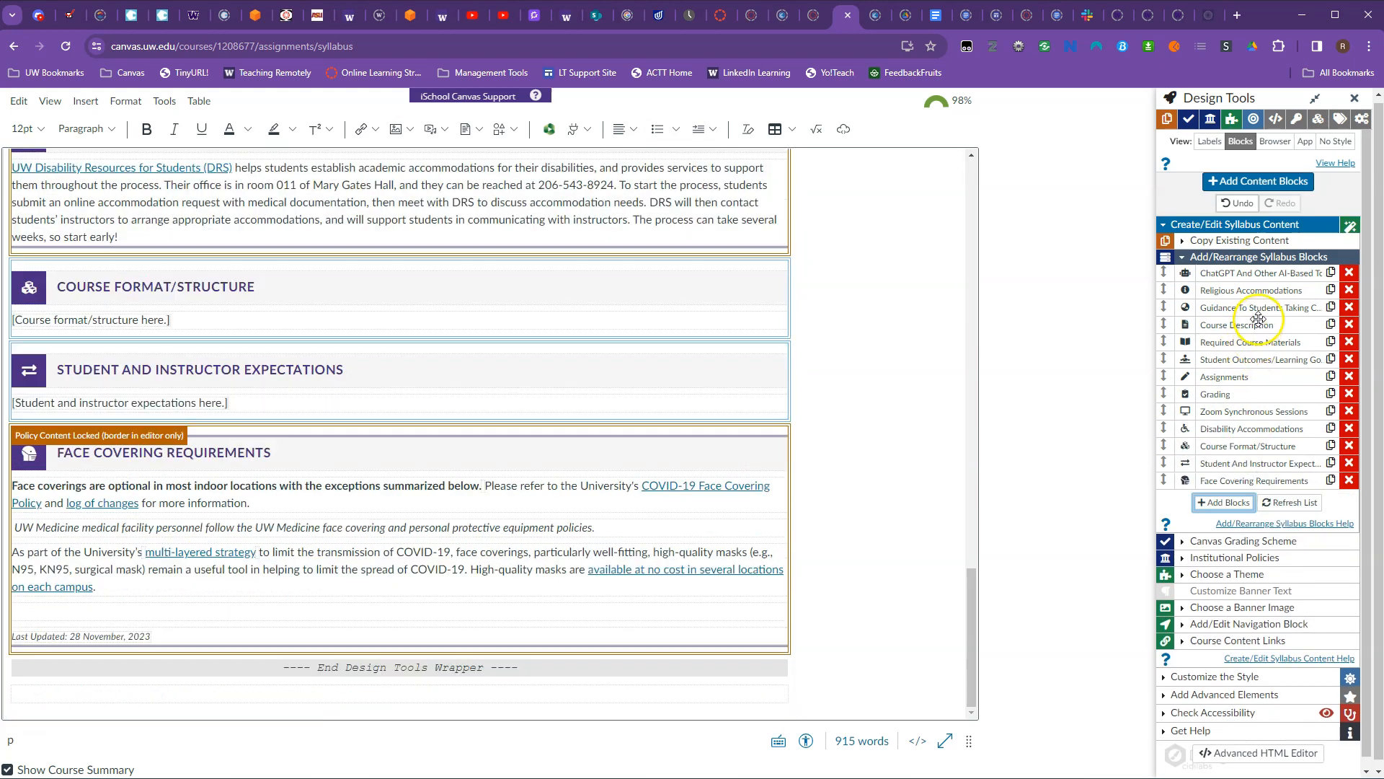
Move the ChatGPT and Other AI-Based Tools block directly above Face Covering Requirements and Religious Accommodations directly below Disability Accommodations
left_click(1247, 274)
left_click_drag(1247, 274, 1246, 453)
left_click(1250, 254)
left_click_drag(1251, 254, 1246, 401)
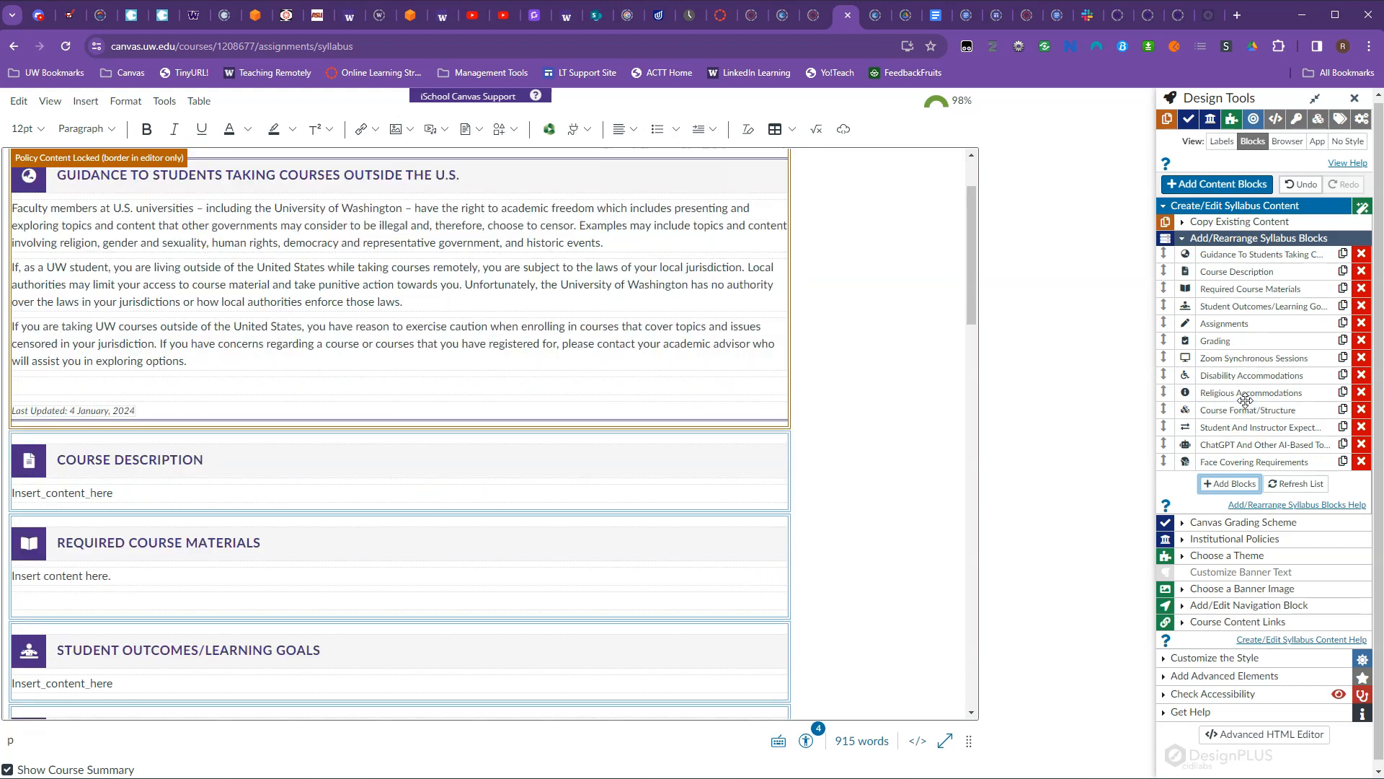
Delete the block on guidance to students taking courses outside the U.S. and move Course Format/Structure directly below Course Description
left_click(1246, 393)
left_click(1225, 340)
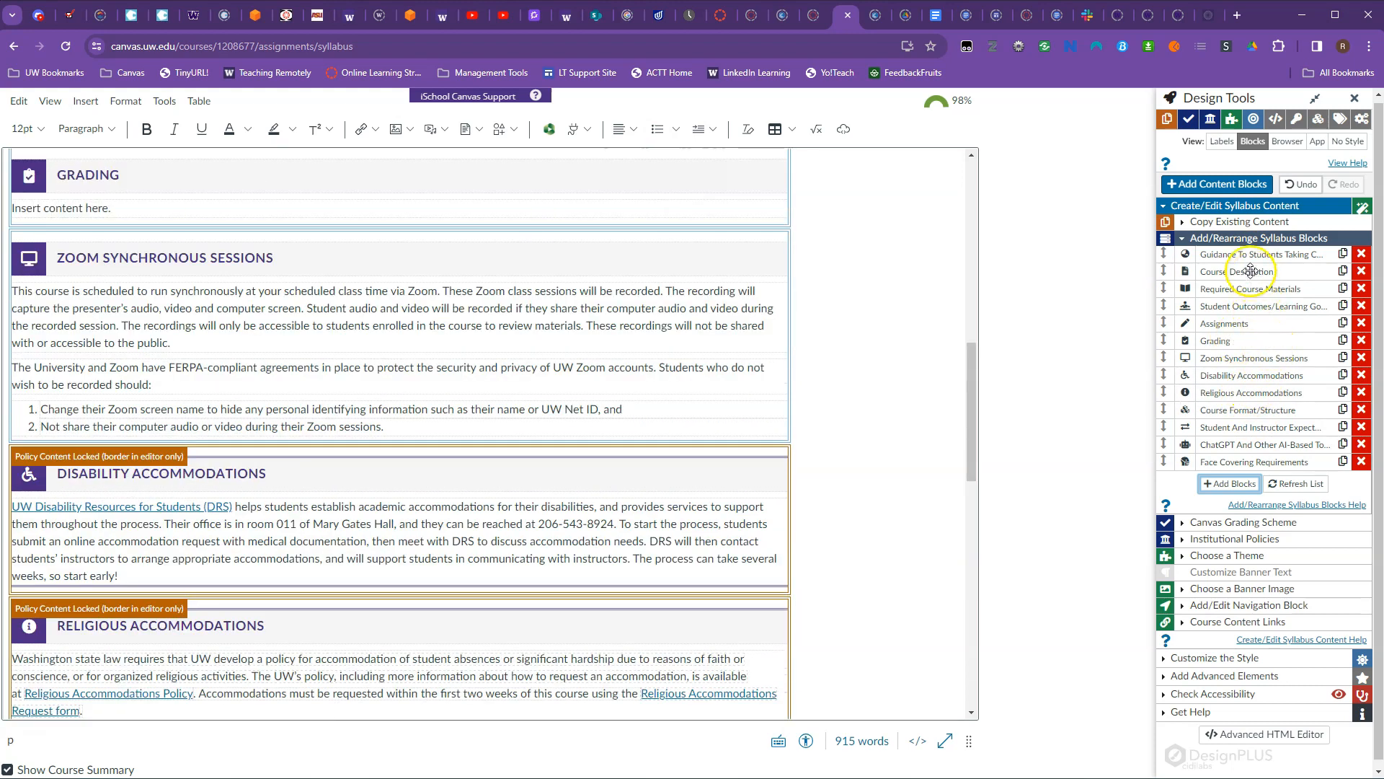
left_click(1225, 256)
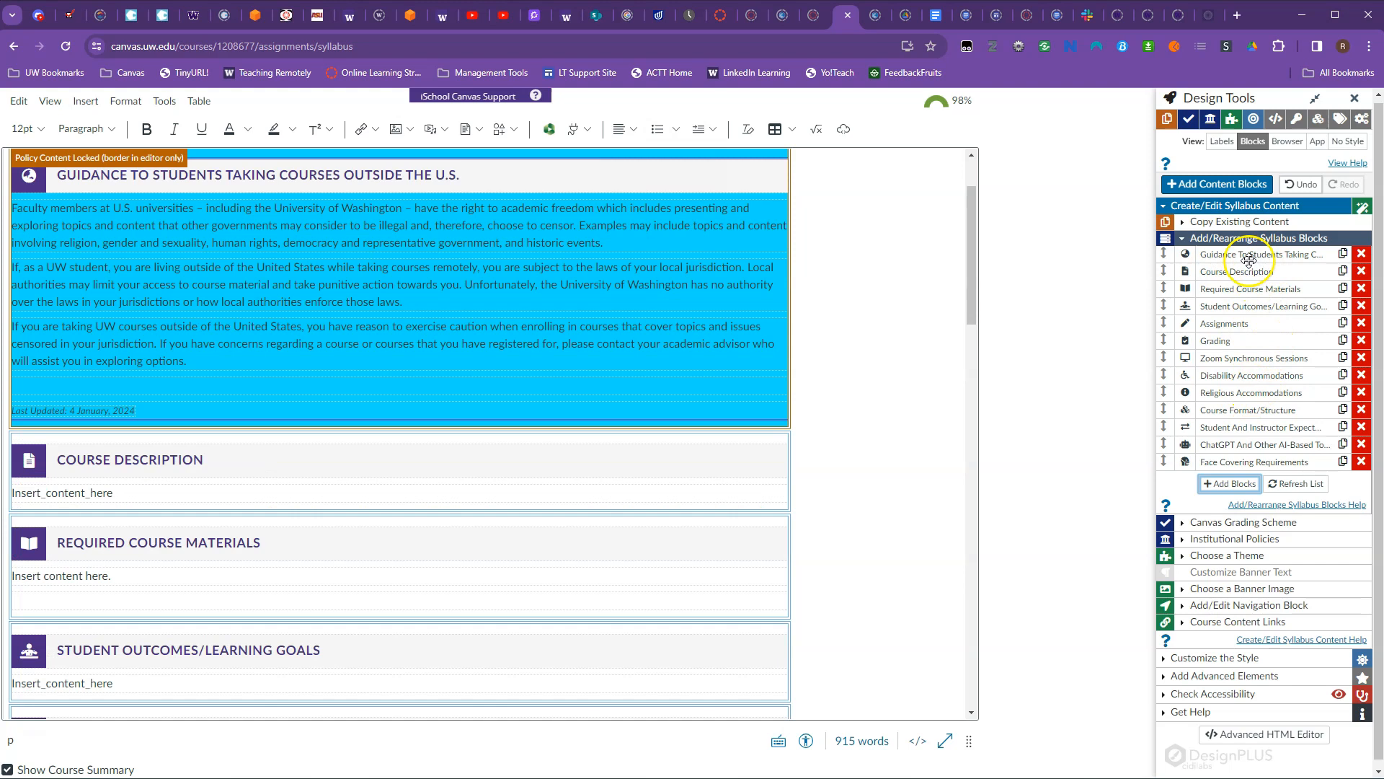
left_click(1362, 254)
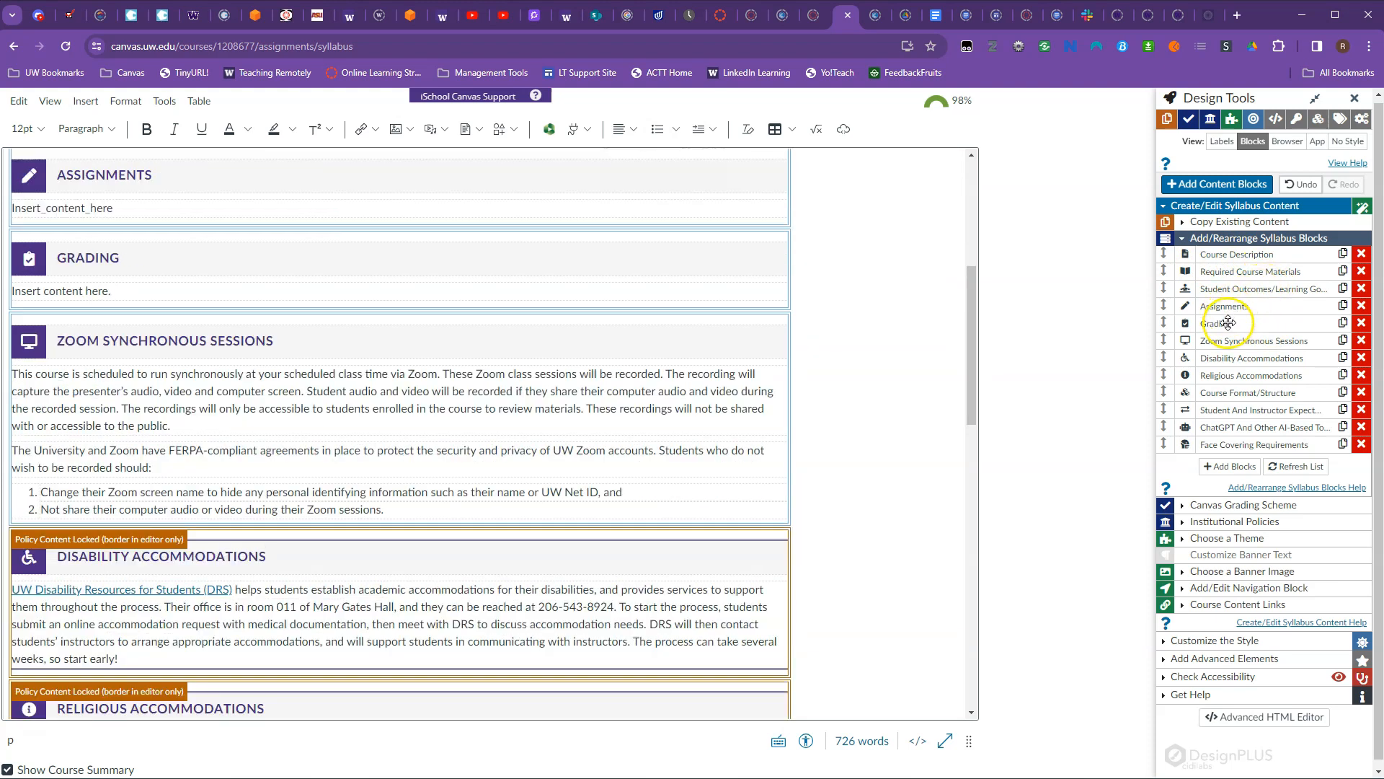
left_click_drag(1259, 392, 1257, 272)
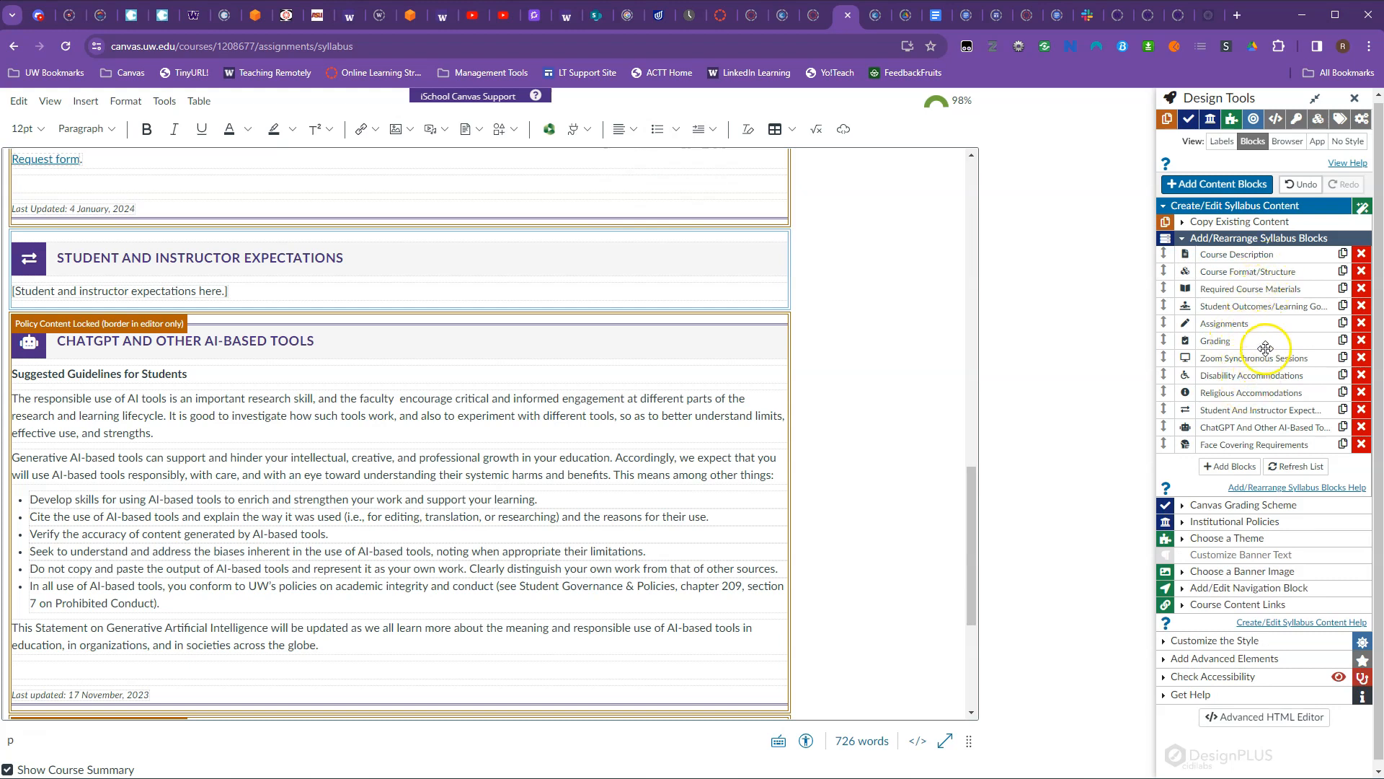
left_click(1232, 372)
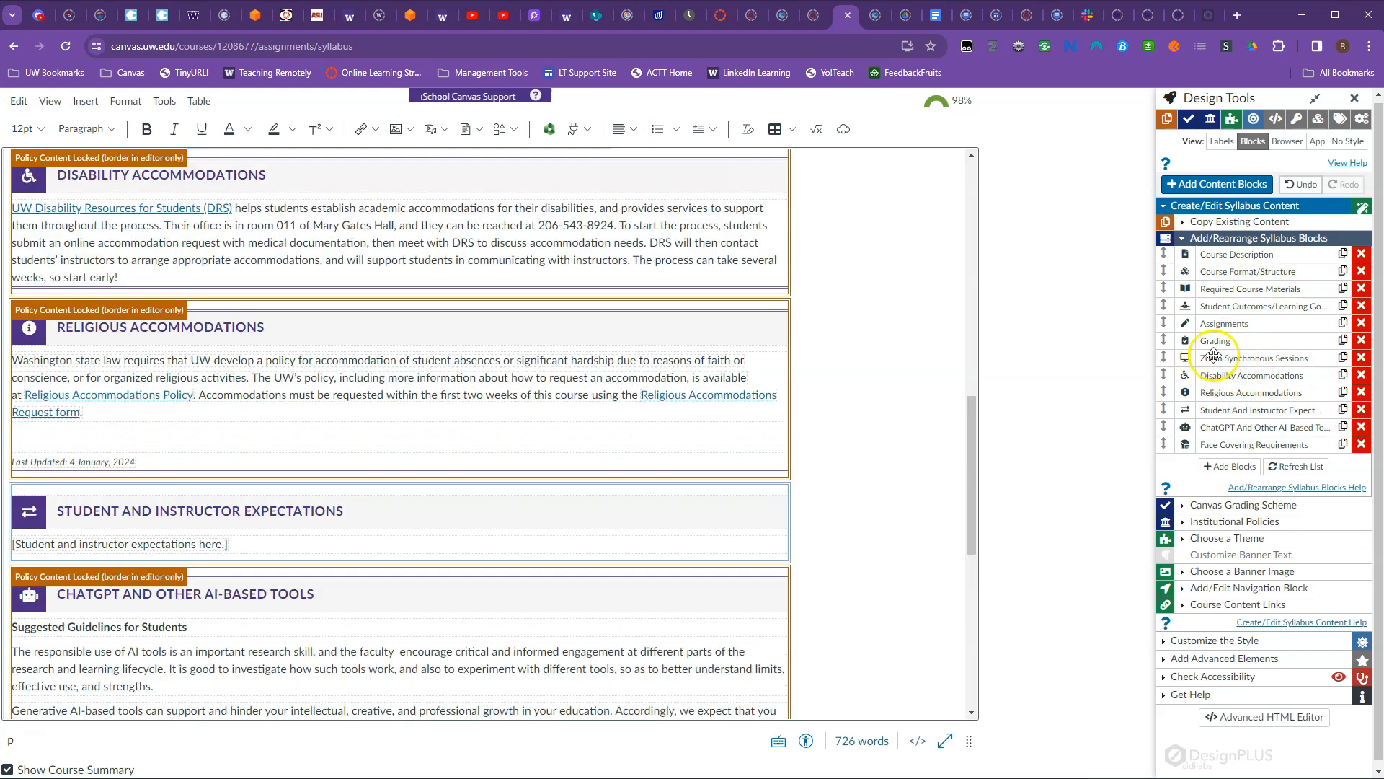
Replace the placeholder text in Course Description with "Entering content" and in Required Course Materials with "Enter content in this box too"
left_click(1220, 254)
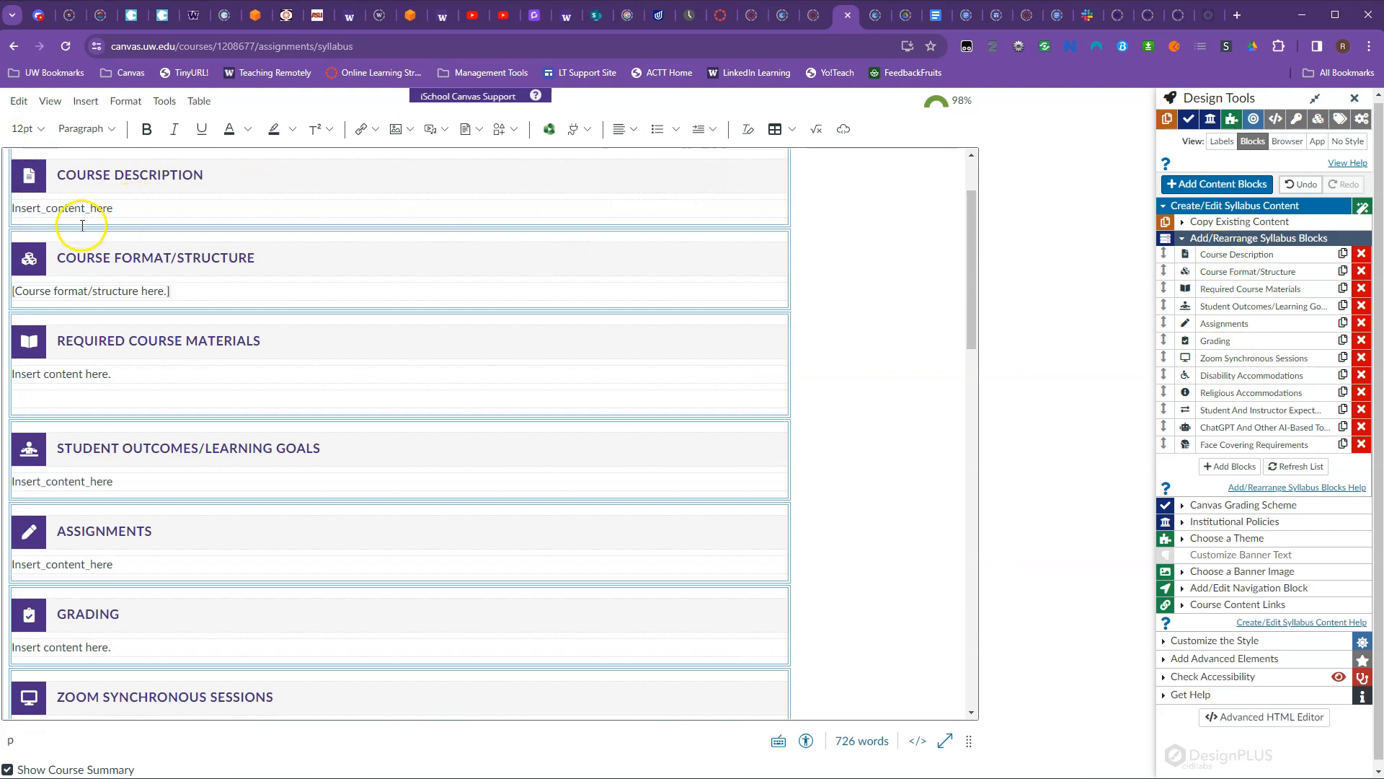
double_click(71, 206)
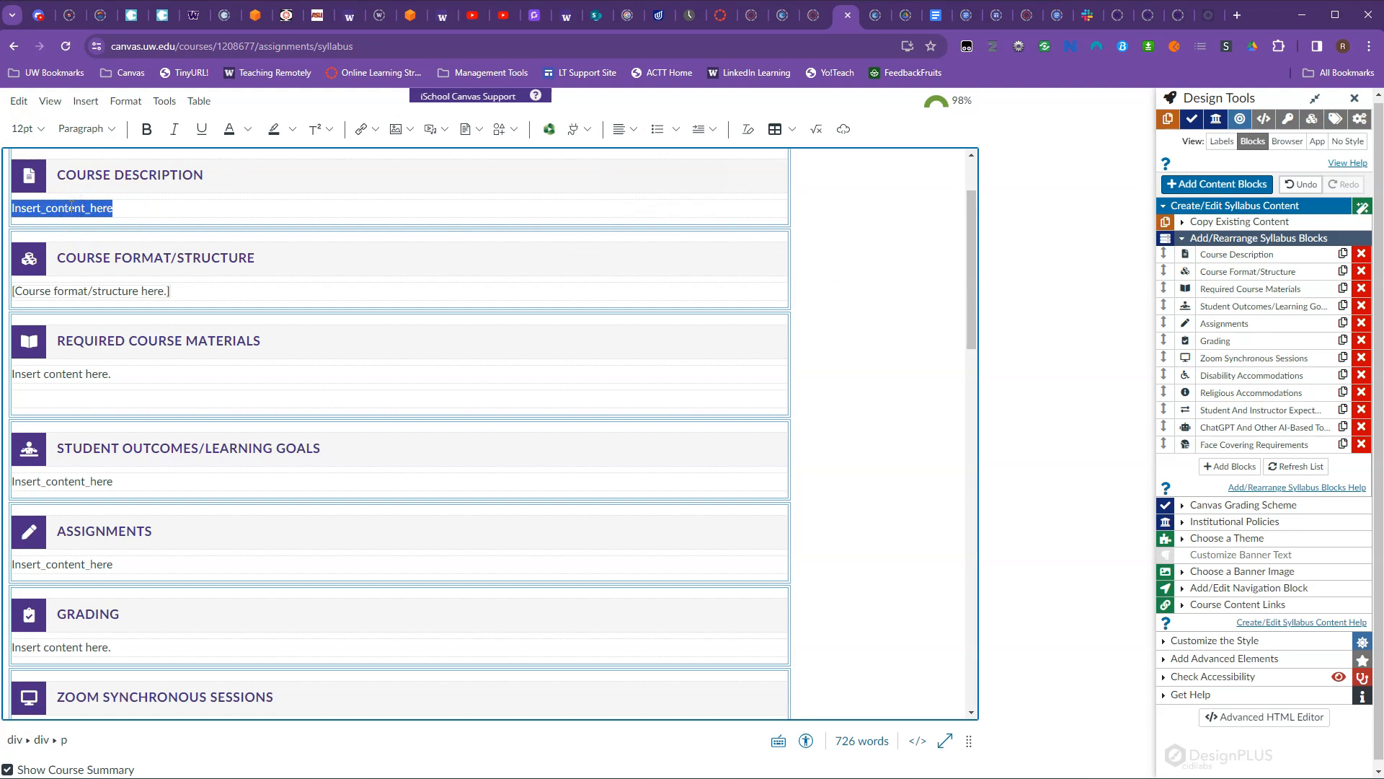
type("Entering")
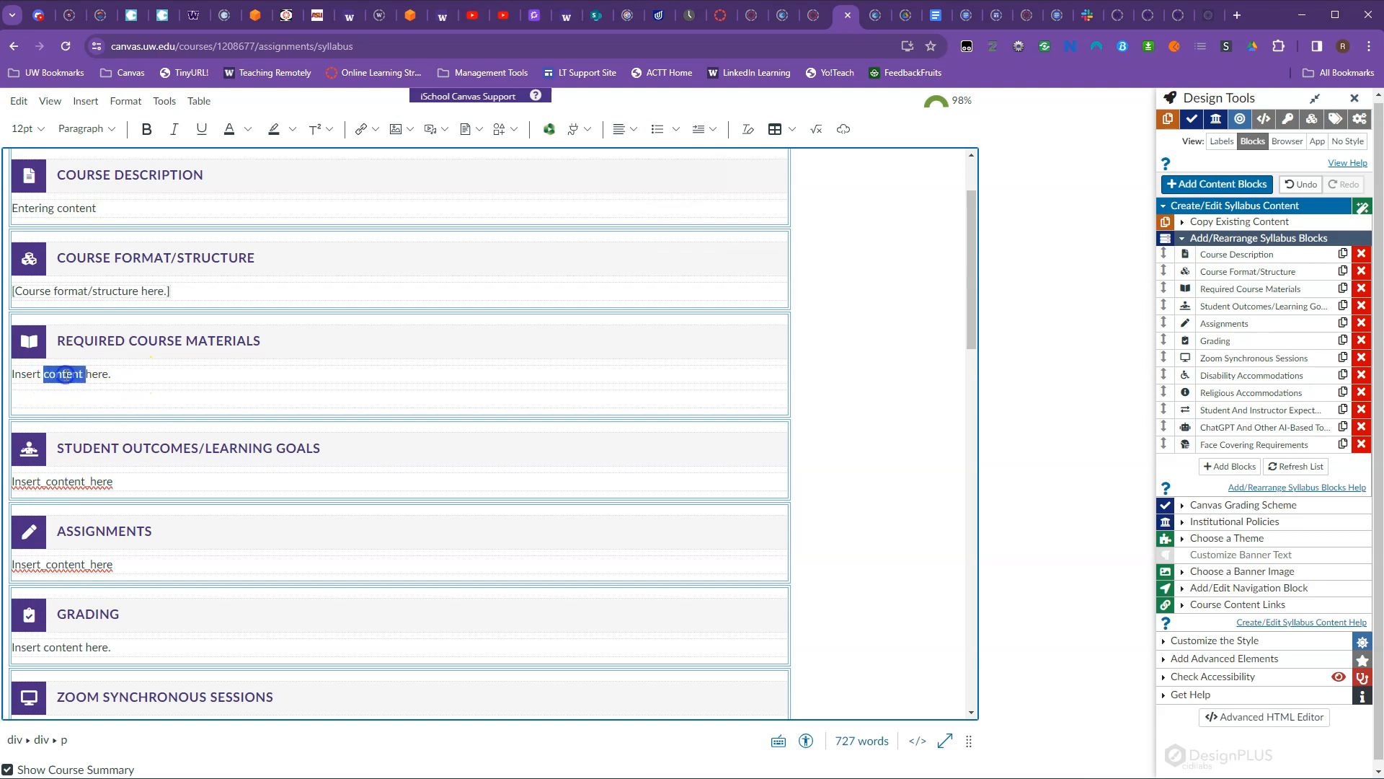
triple_click(65, 374)
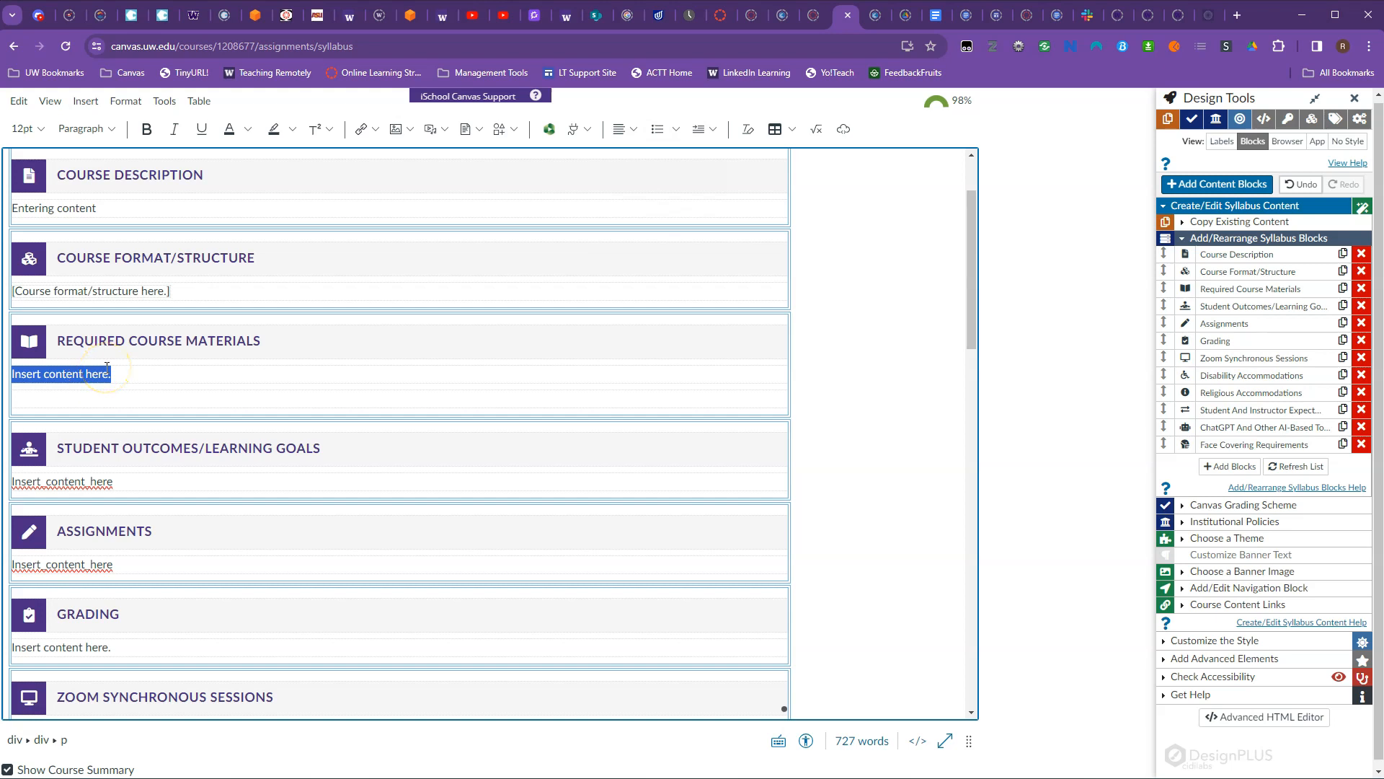
type("Ent")
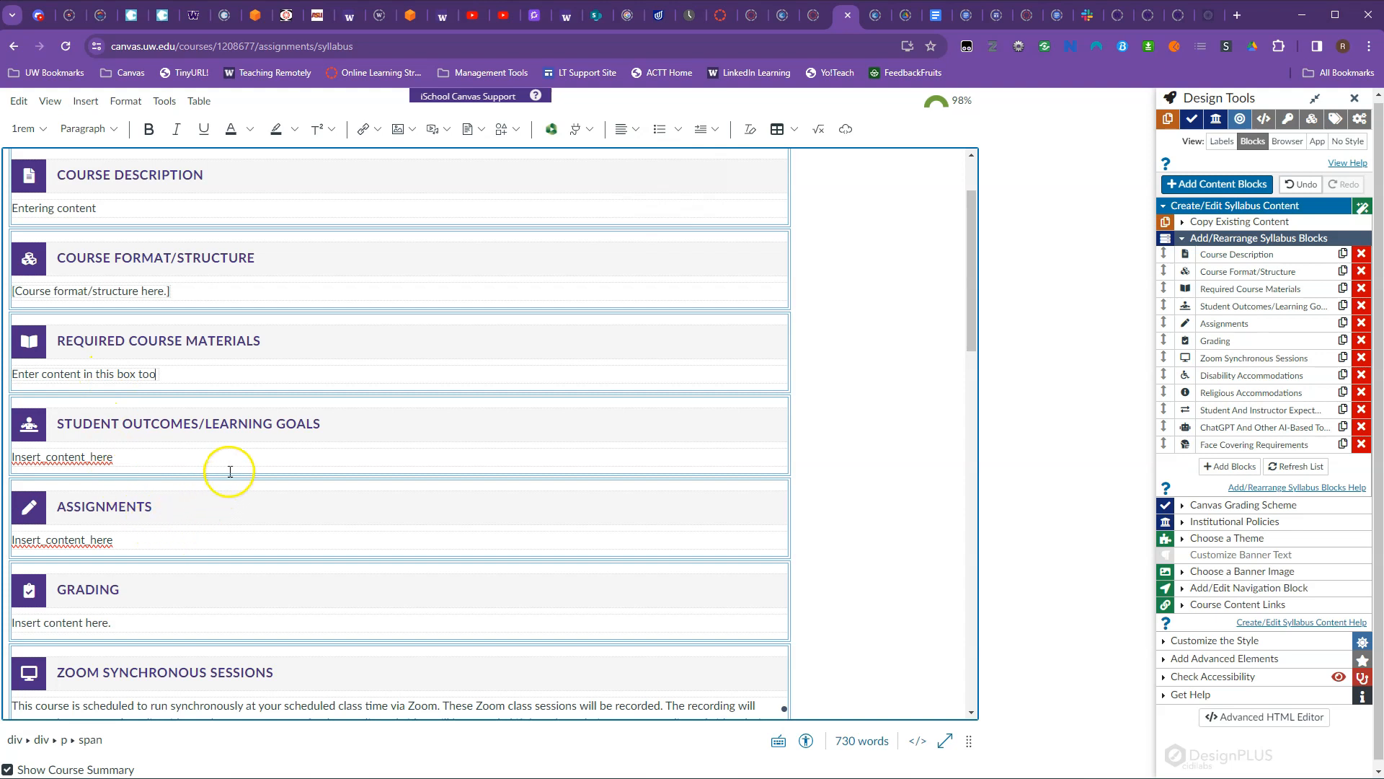
Move the Student and Instructor Expectations block directly below Student Outcomes/Learning Goals
scroll(229, 470, "down", 2)
scroll(232, 470, "down", 5)
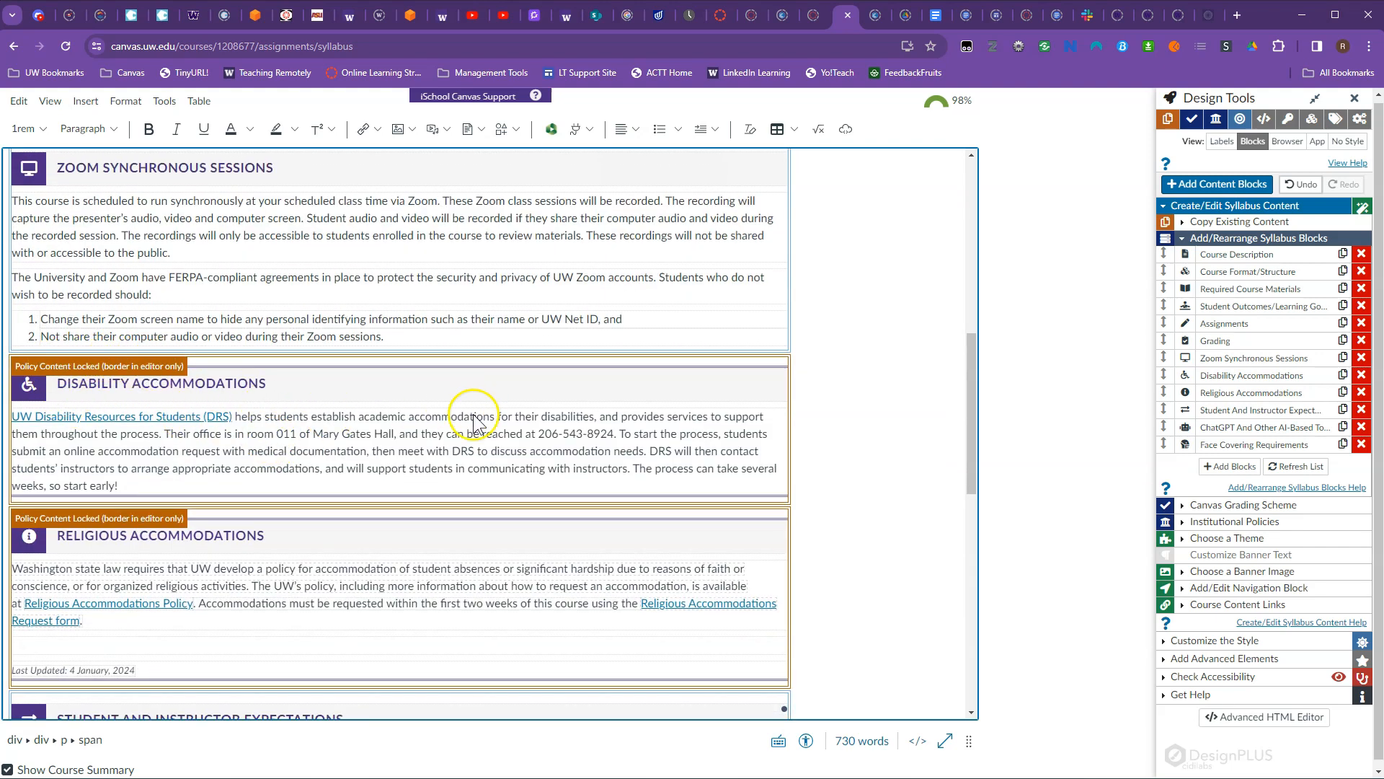
scroll(496, 426, "down", 5)
scroll(514, 410, "down", 2)
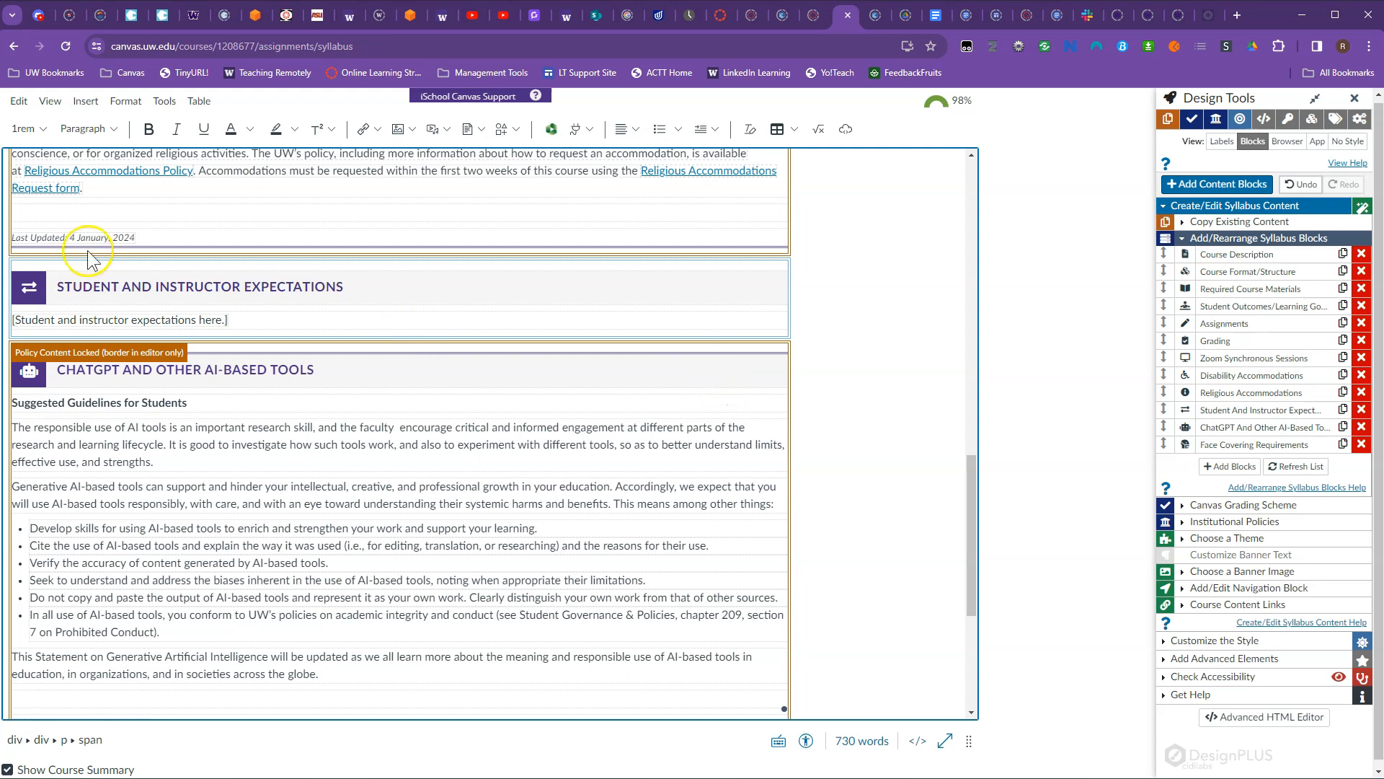
left_click(1244, 380)
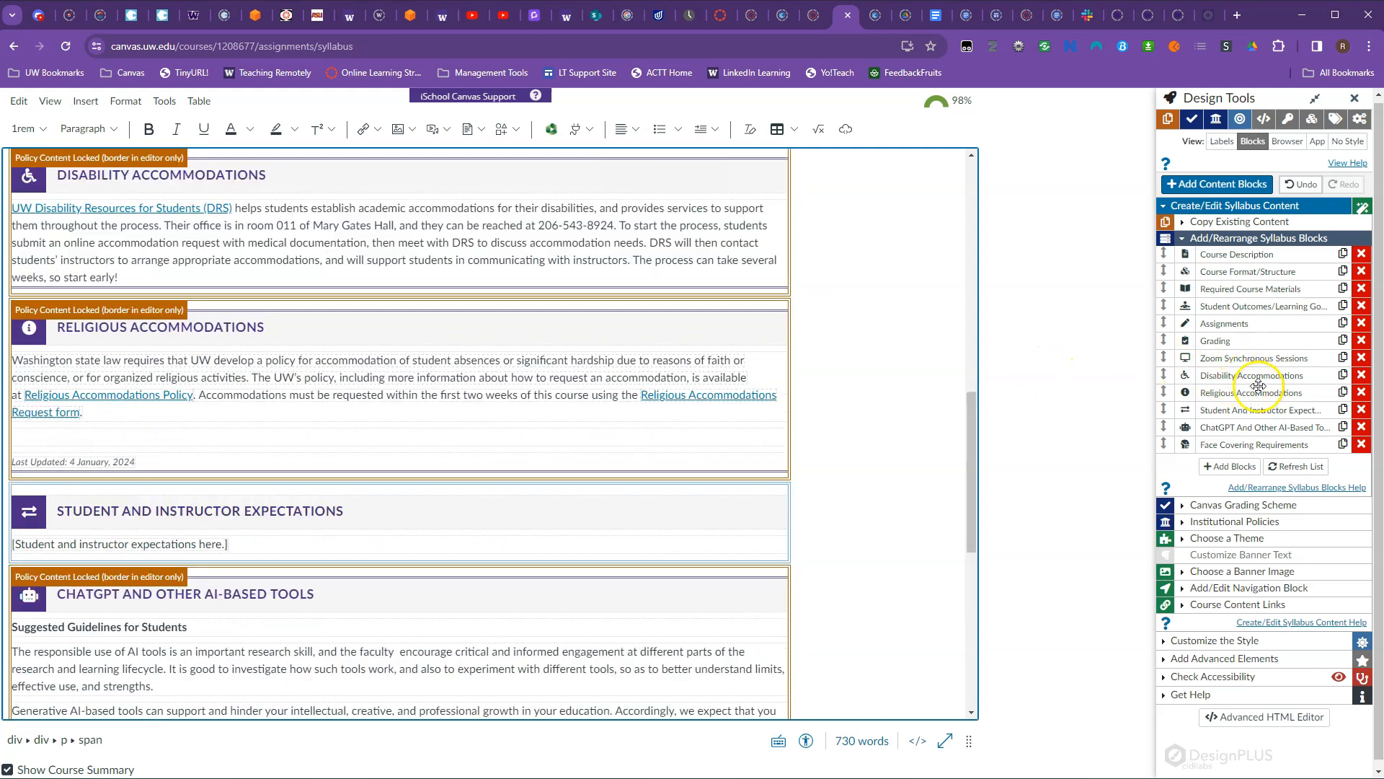
left_click(1261, 413)
left_click_drag(1261, 411, 1263, 322)
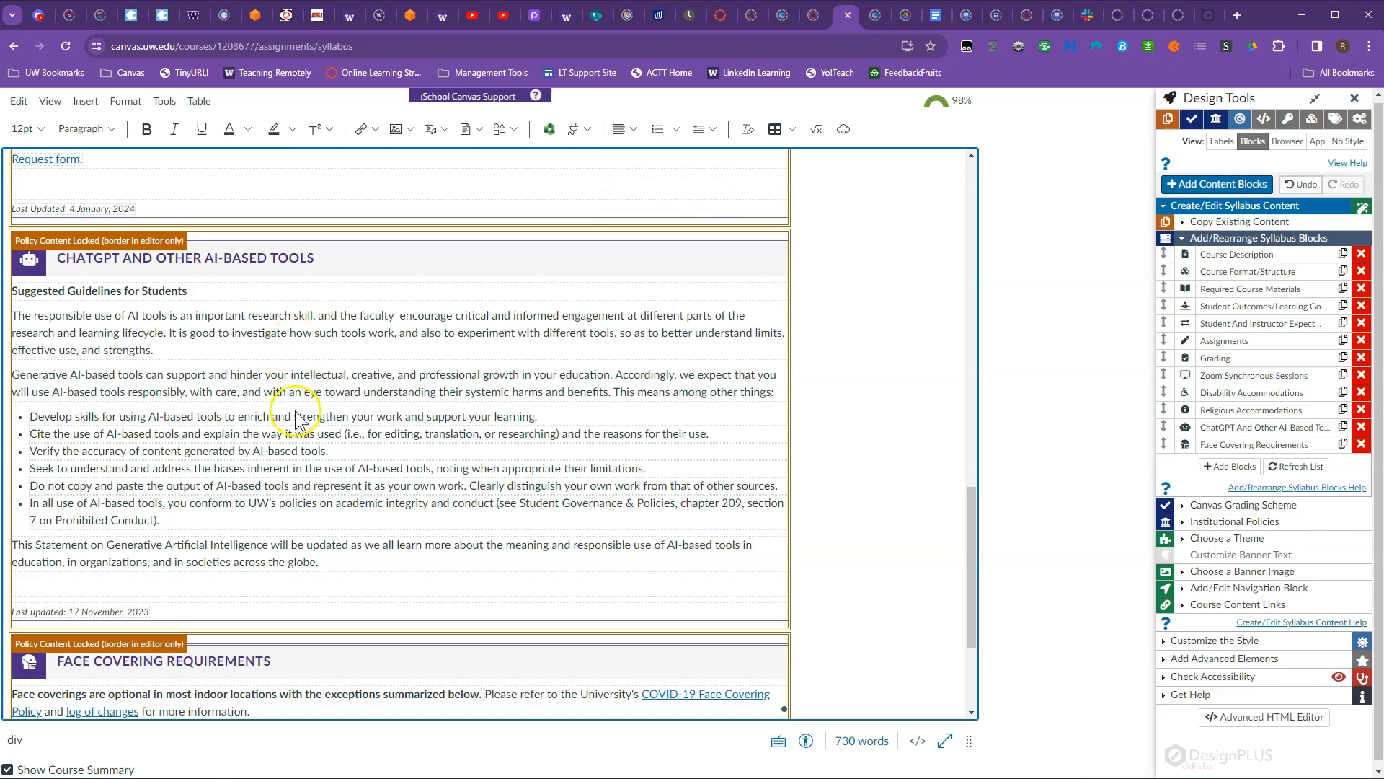
Look through the whole syllabus from beginning to end to review the order of the rearranged blocks
scroll(293, 392, "up", 15)
scroll(483, 429, "down", 15)
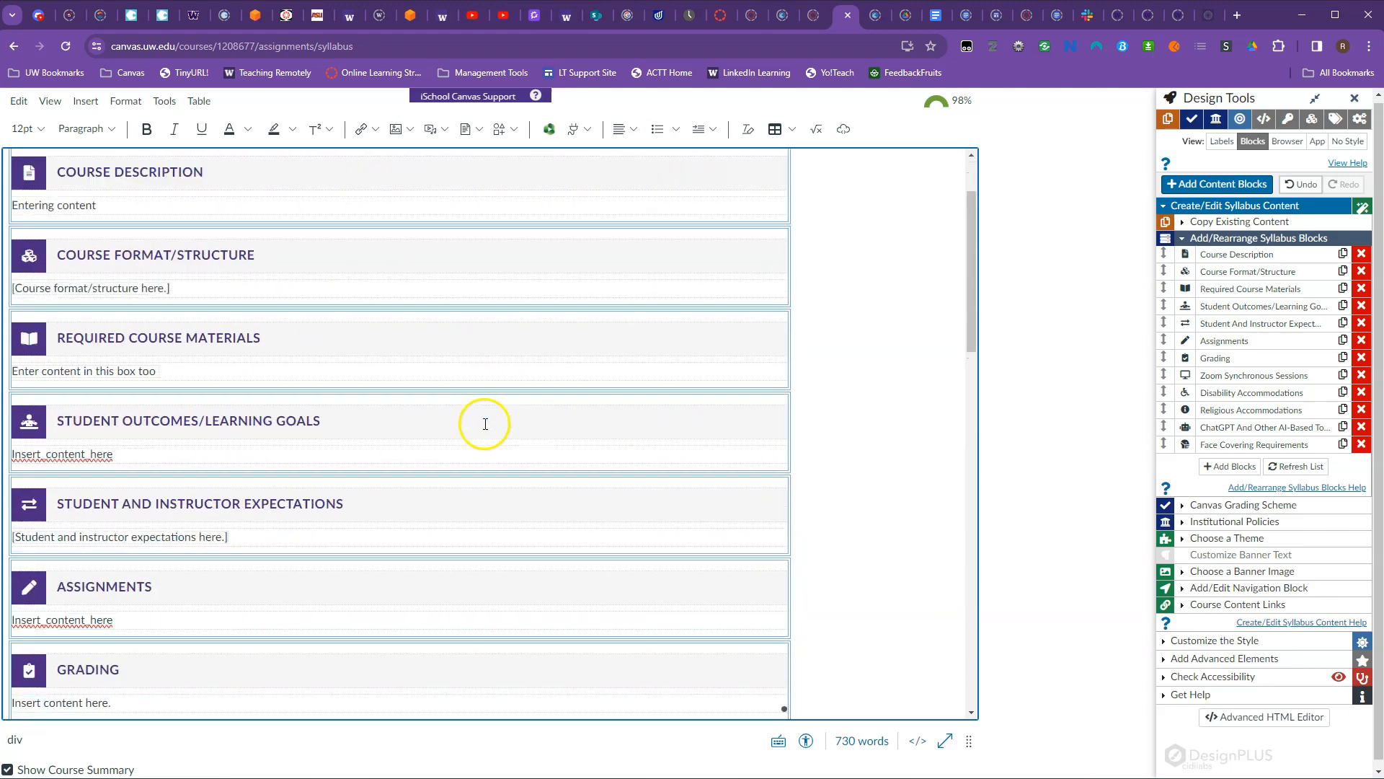
scroll(524, 431, "down", 3)
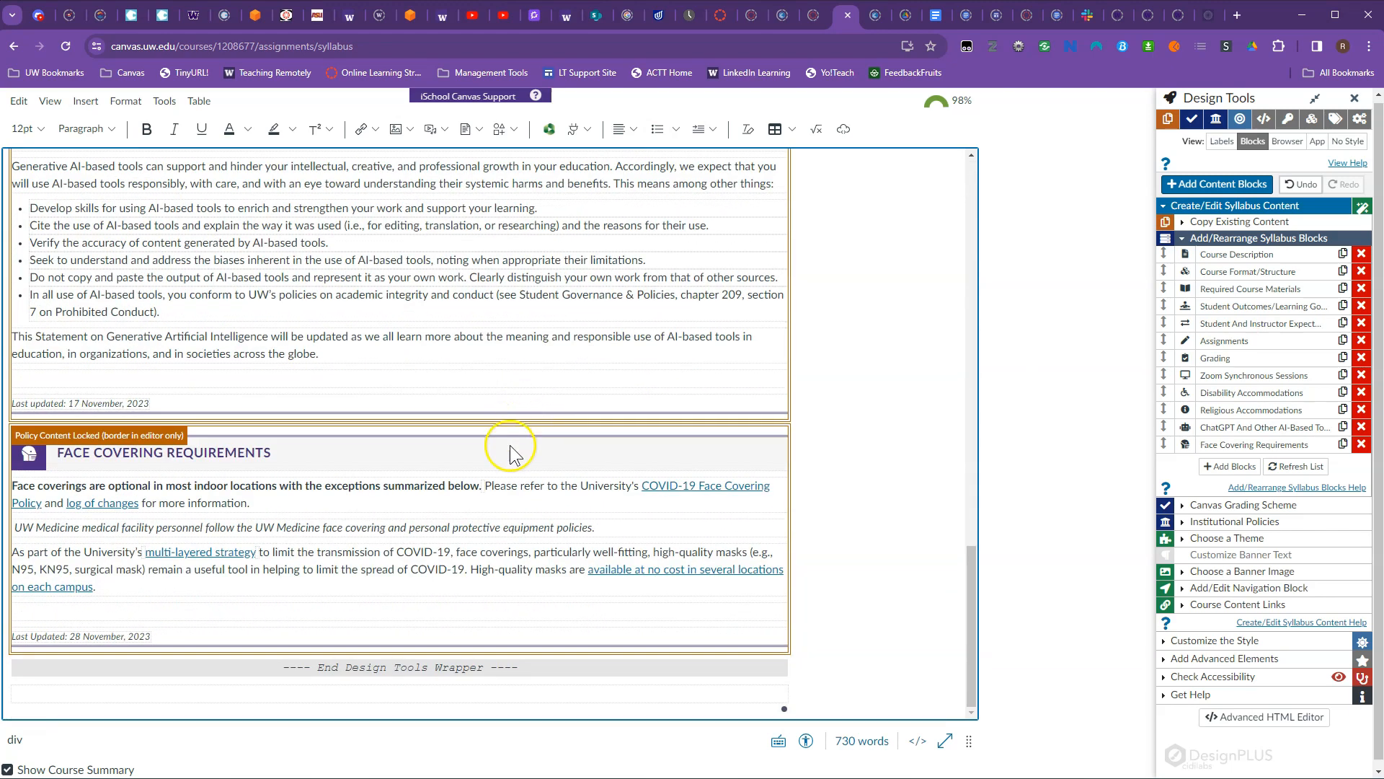
scroll(717, 507, "up", 6)
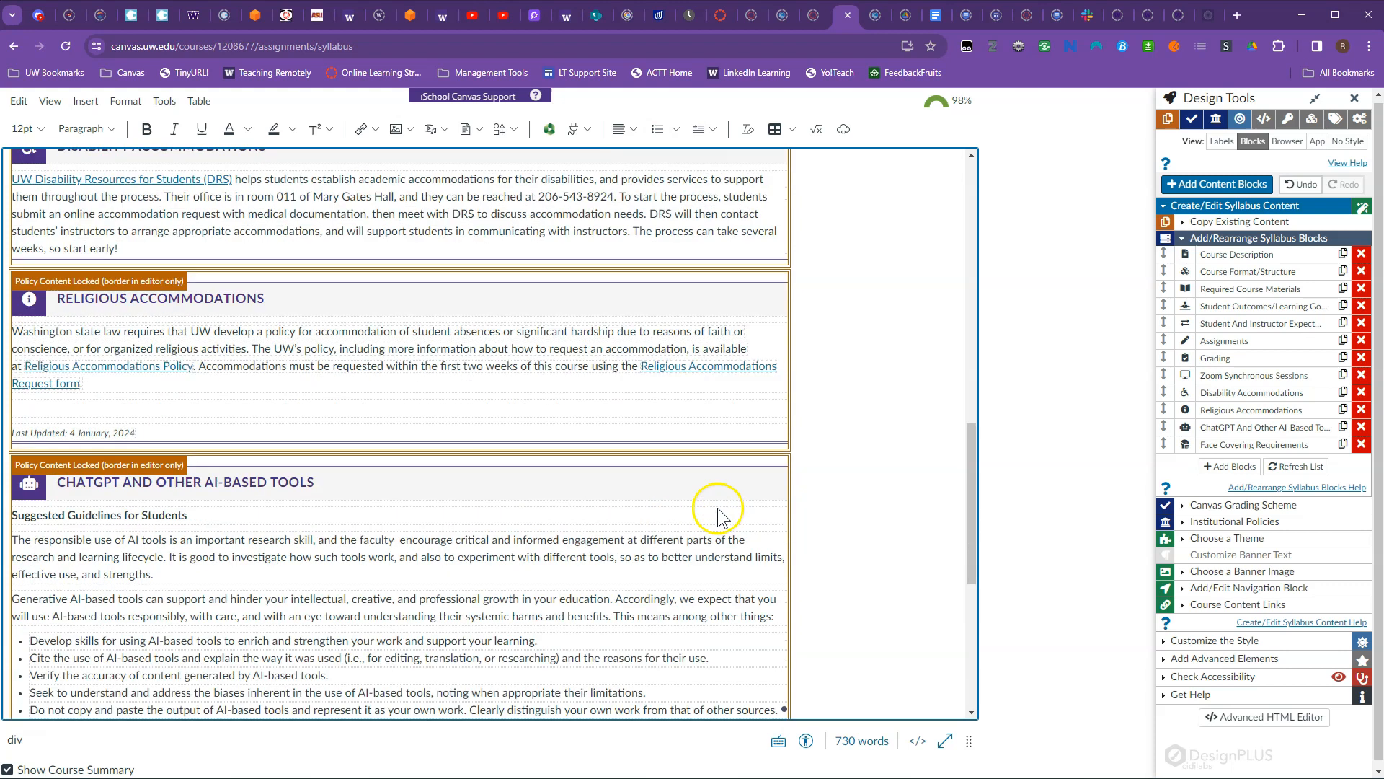
scroll(900, 404, "up", 20)
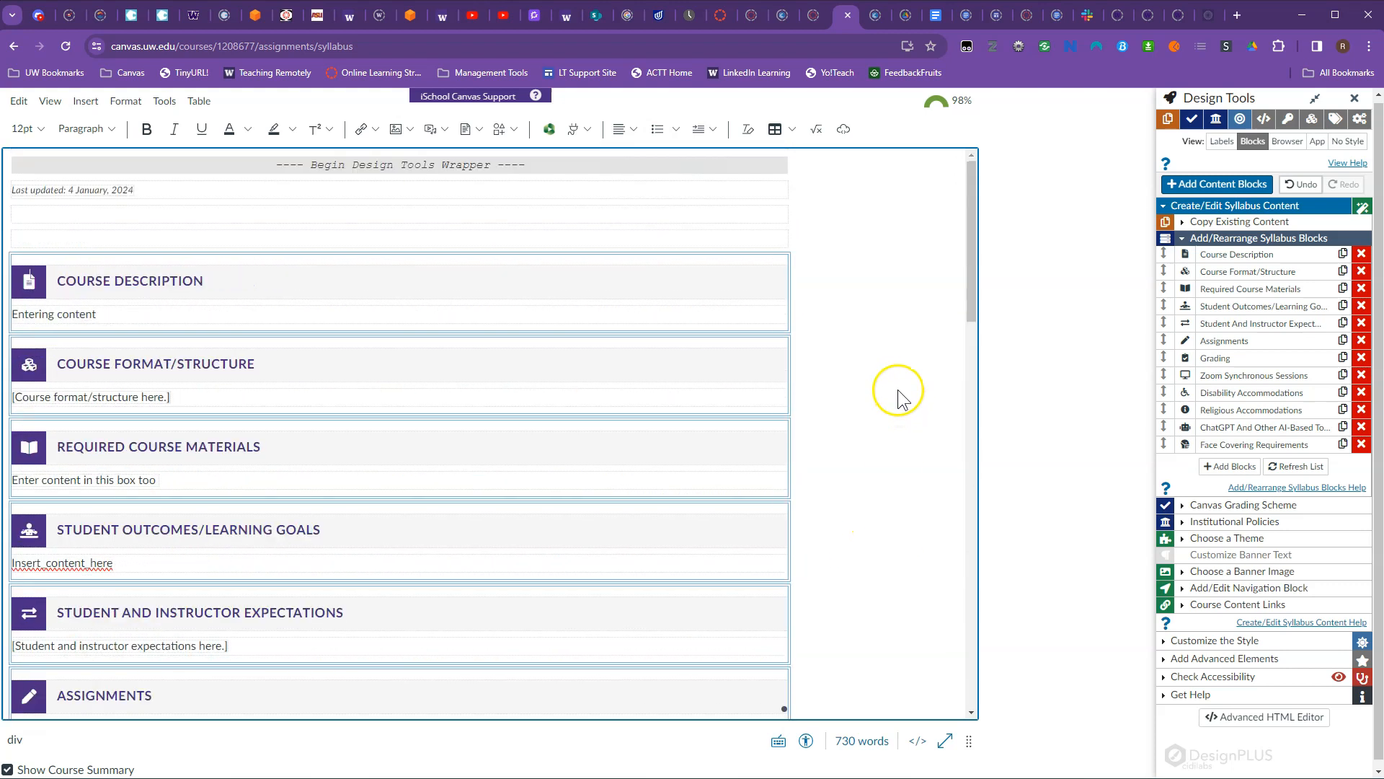